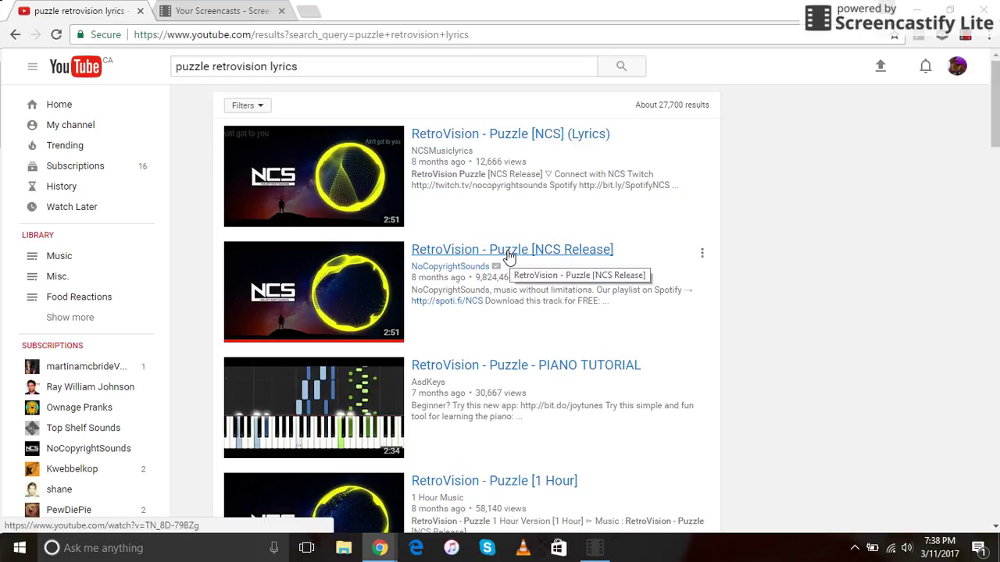
- Leave the browser, search the computer for "paint" and open the Paint desktop app
click(235, 10)
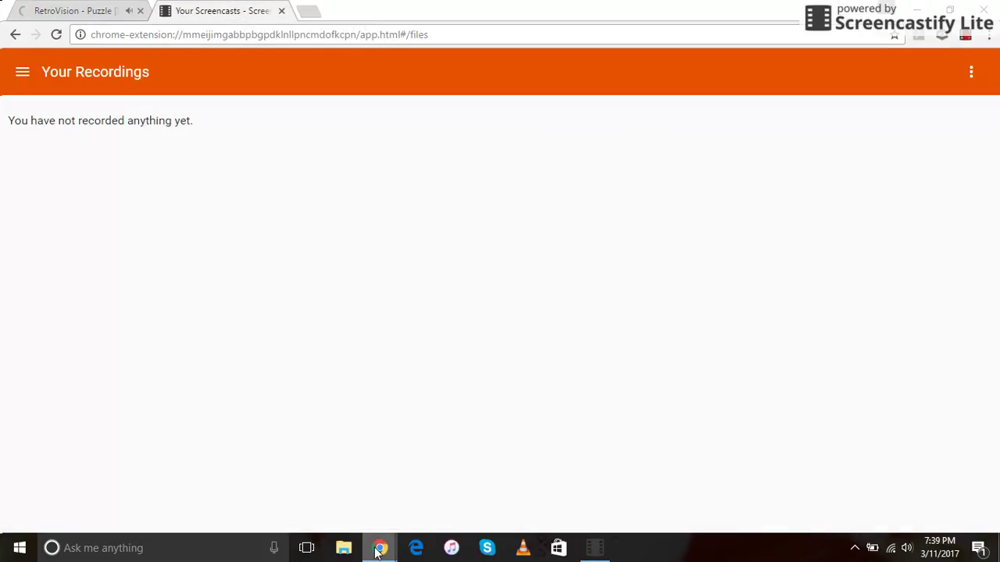
mouse_move(377, 551)
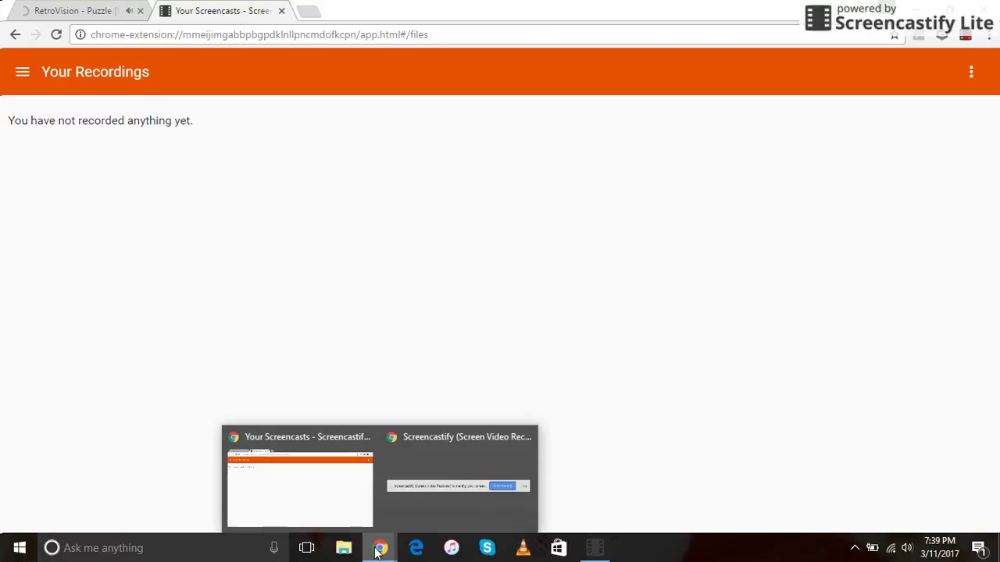
click(379, 547)
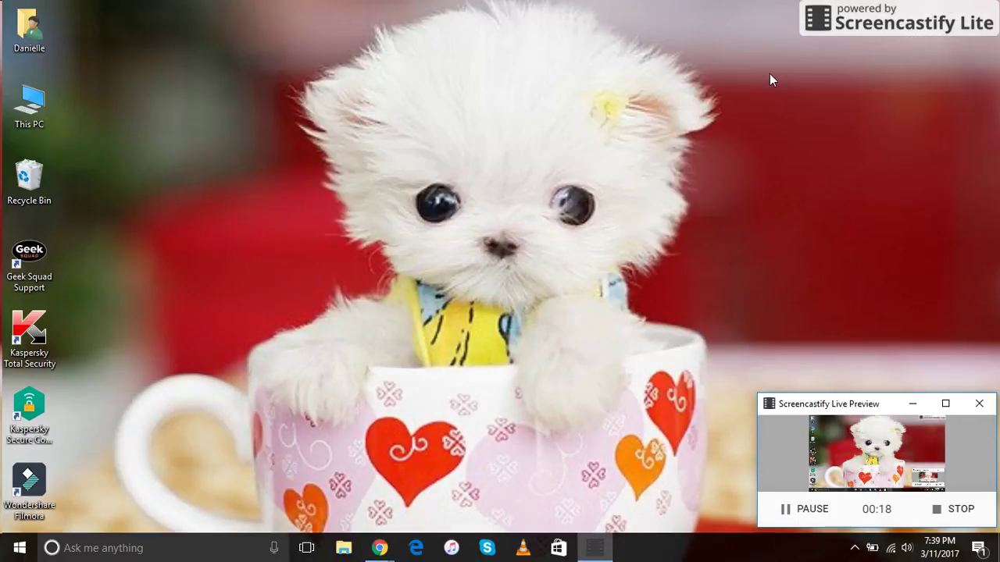
click(204, 552)
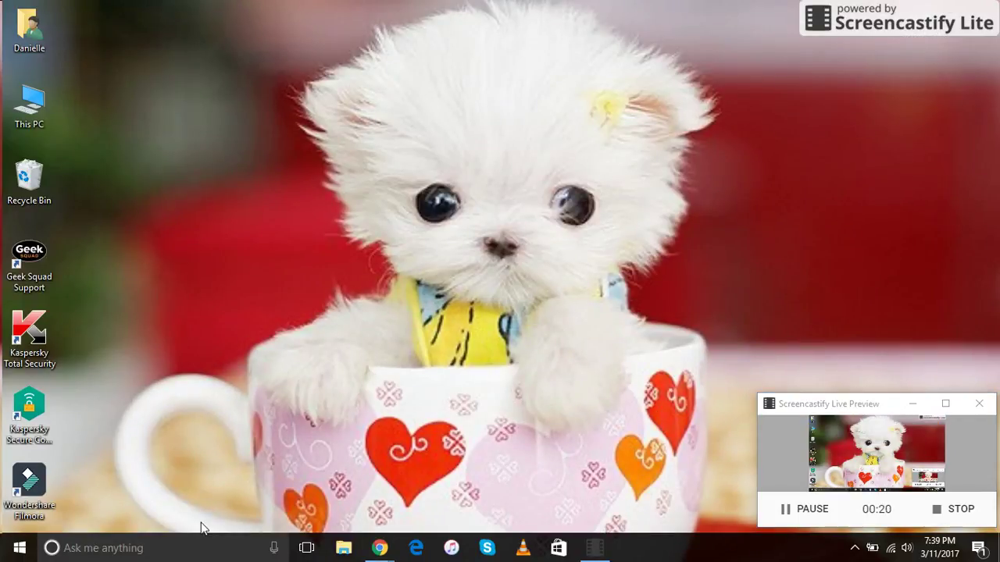
text(p)
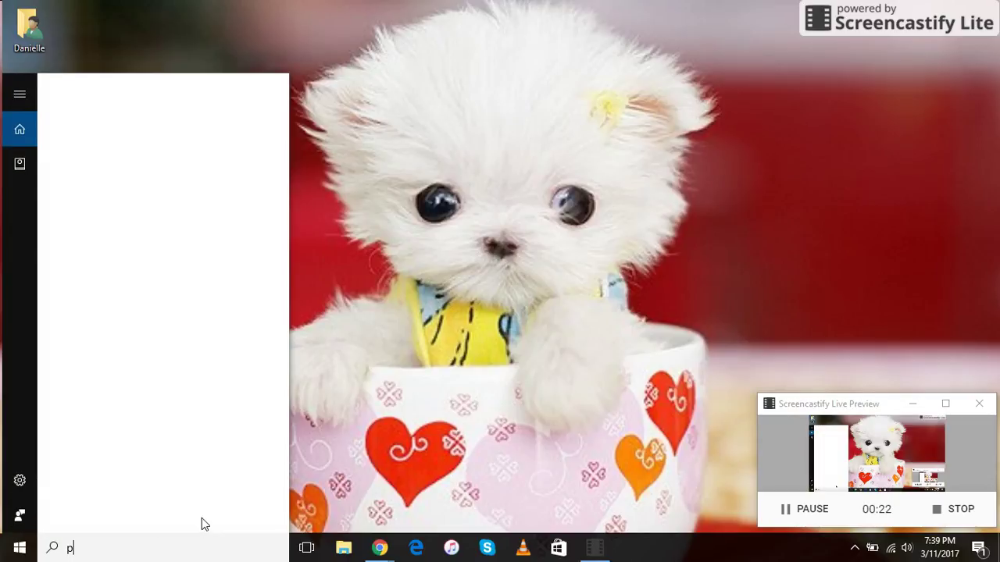
text(aint)
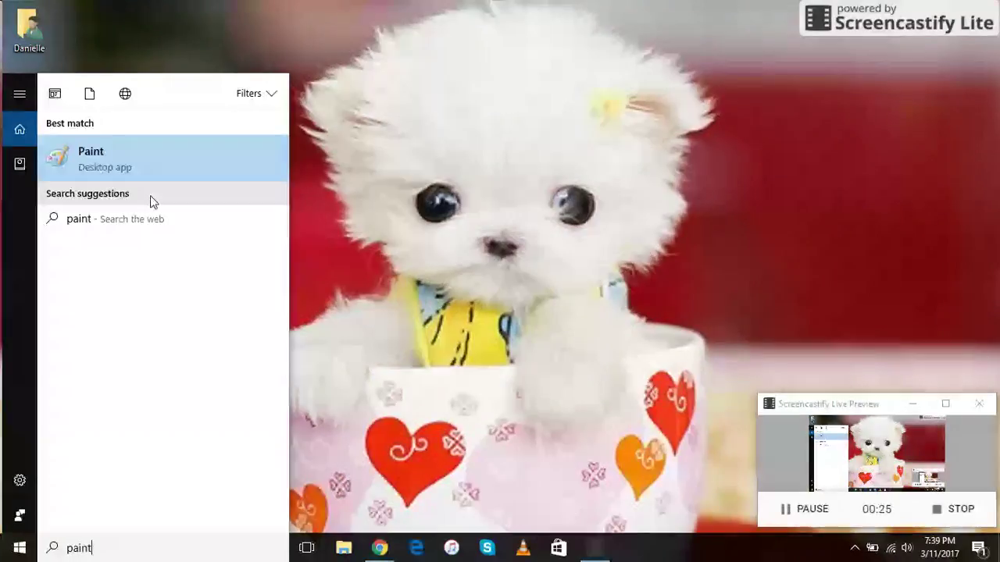
click(154, 161)
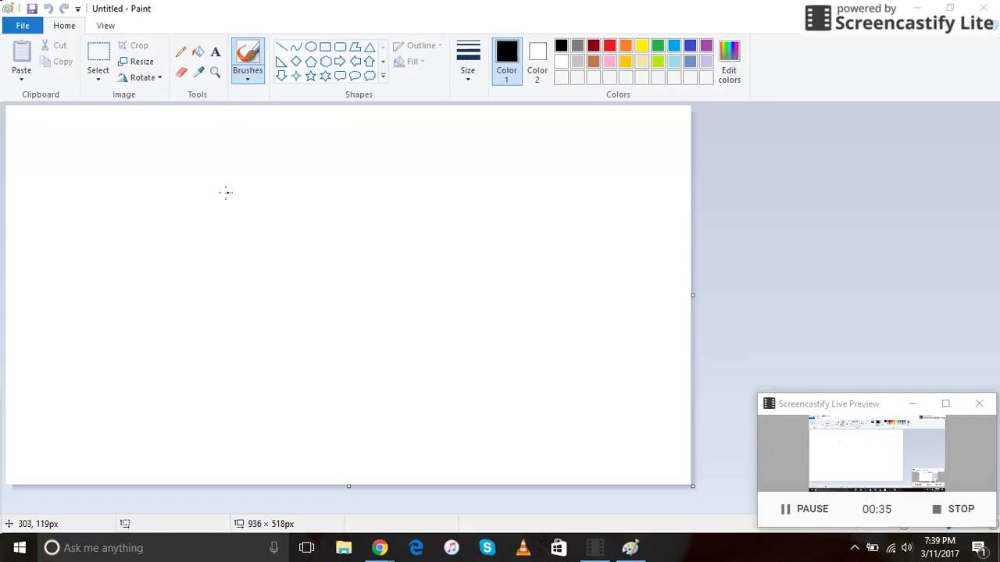
- Brush a black bear-like head outline with two rounded ears and a pointed hair tuft, closing the head line beneath each ear
mouse_move(236, 188)
mouse_down()
mouse_move(175, 183)
mouse_move(150, 228)
mouse_move(158, 251)
mouse_move(183, 265)
mouse_move(151, 339)
mouse_move(189, 382)
mouse_move(320, 398)
mouse_move(384, 382)
mouse_move(405, 337)
mouse_move(389, 270)
mouse_move(404, 247)
mouse_move(405, 202)
mouse_move(361, 179)
mouse_move(319, 199)
mouse_move(278, 159)
mouse_move(237, 189)
mouse_move(271, 217)
mouse_move(314, 207)
mouse_up()
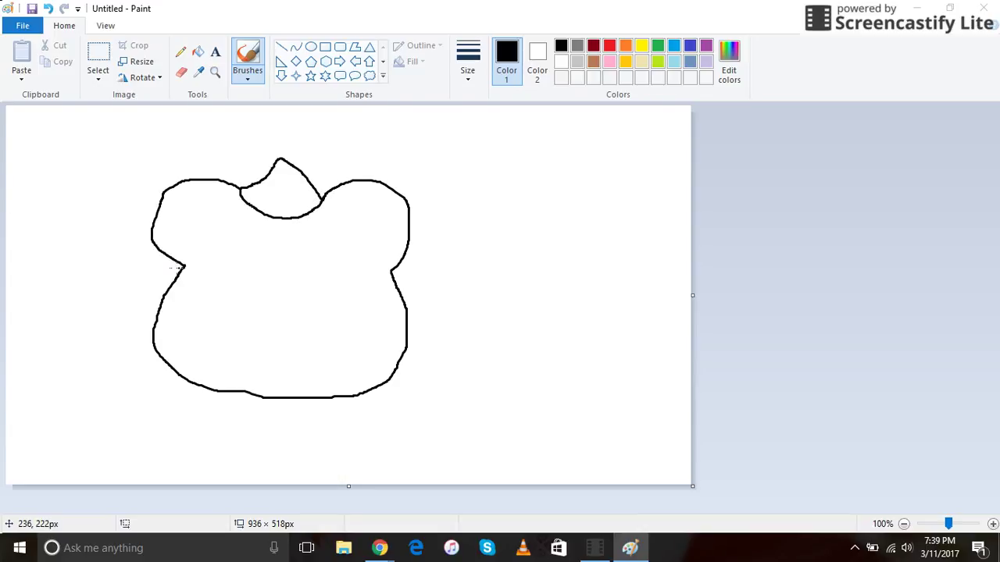
drag(184, 264, 235, 205)
mouse_move(323, 200)
mouse_down()
mouse_move(335, 228)
mouse_move(389, 272)
mouse_up()
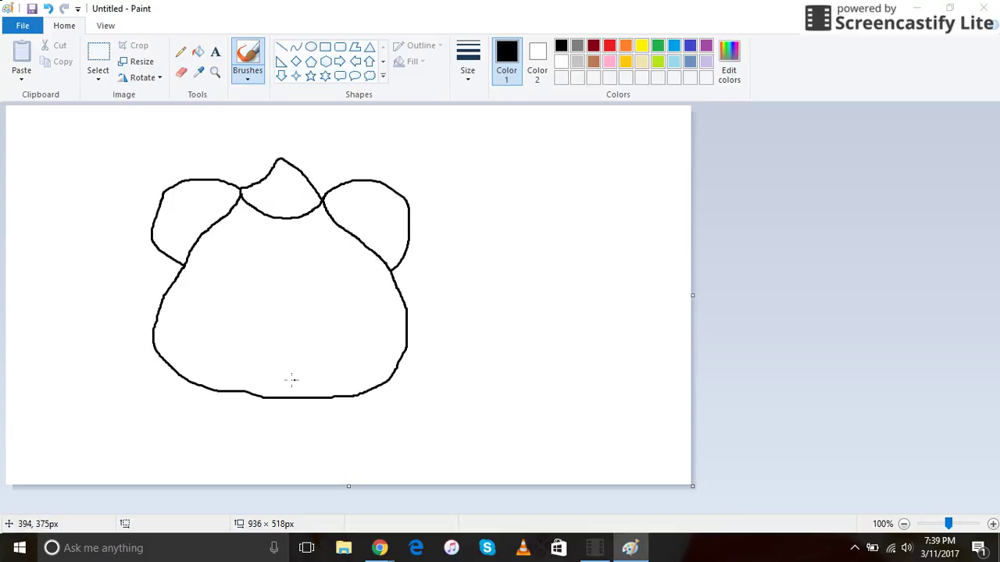
- Erase the middle of the head's lower edge and brush a neck that flares out to a curved base beneath it
click(181, 72)
mouse_move(315, 398)
mouse_down()
mouse_move(242, 392)
mouse_move(257, 394)
mouse_up()
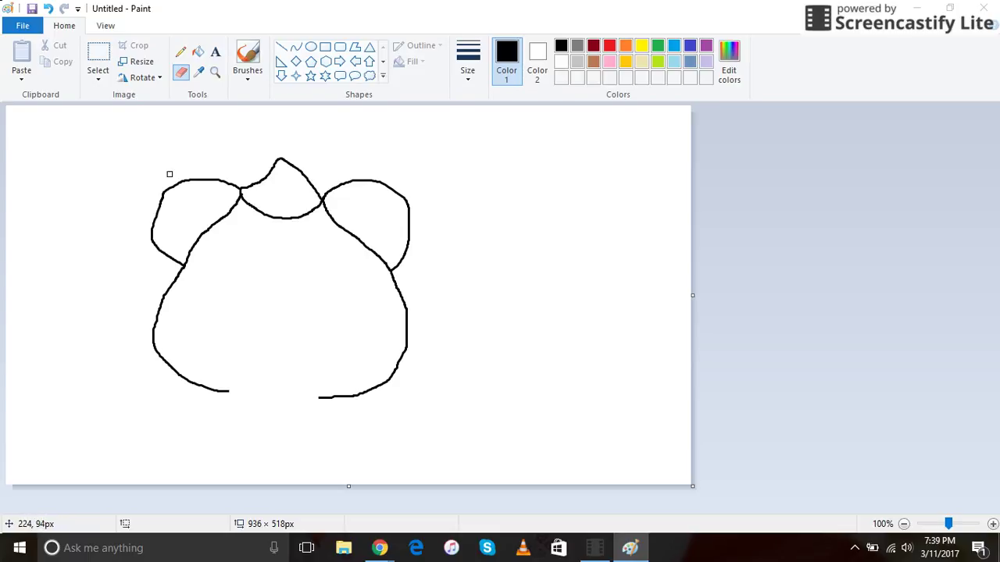
click(248, 56)
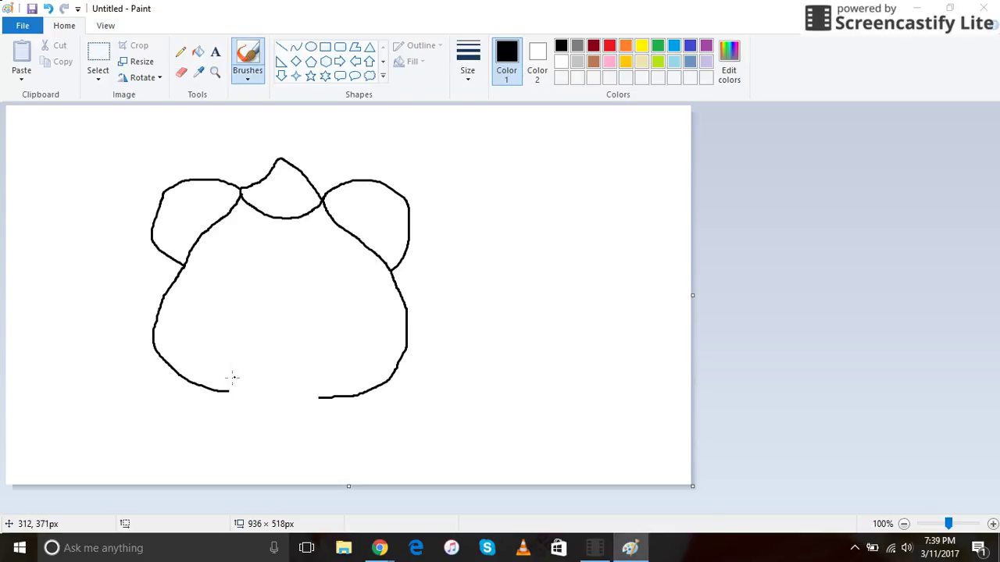
mouse_move(195, 382)
mouse_down()
mouse_move(192, 425)
mouse_move(176, 433)
mouse_up()
drag(350, 397, 376, 438)
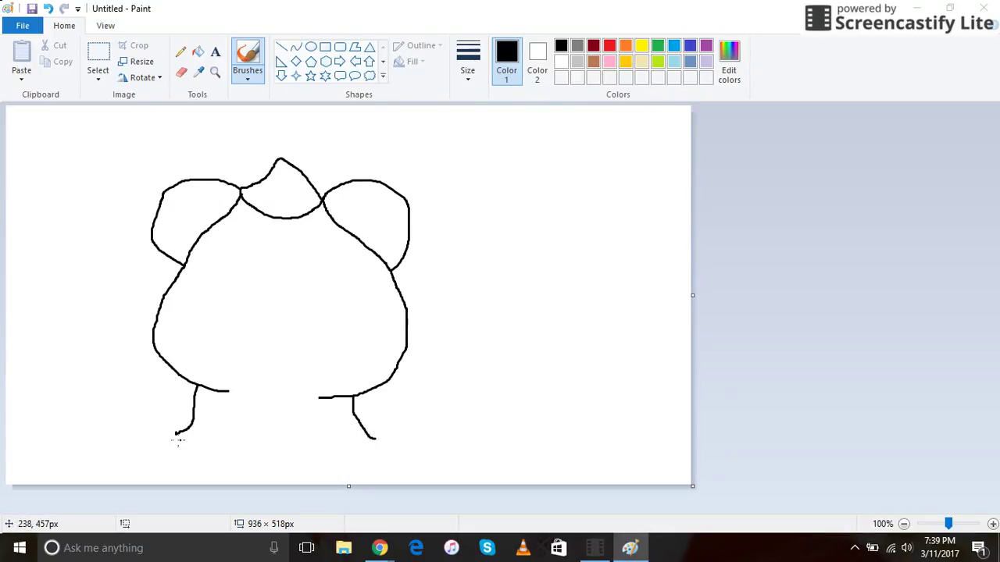
mouse_move(175, 434)
mouse_down()
mouse_move(238, 460)
mouse_move(374, 439)
mouse_up()
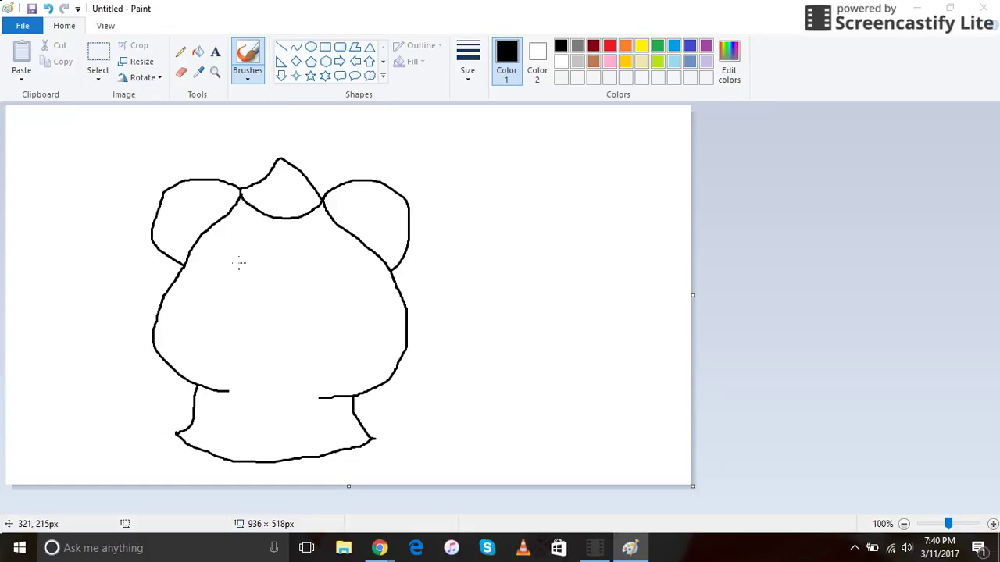
- Brush a mask-like marking across the face with two downward points, and add an oval nose about 59 × 45 px between them
mouse_move(190, 251)
mouse_down()
mouse_move(247, 248)
mouse_move(270, 258)
mouse_move(340, 243)
mouse_up()
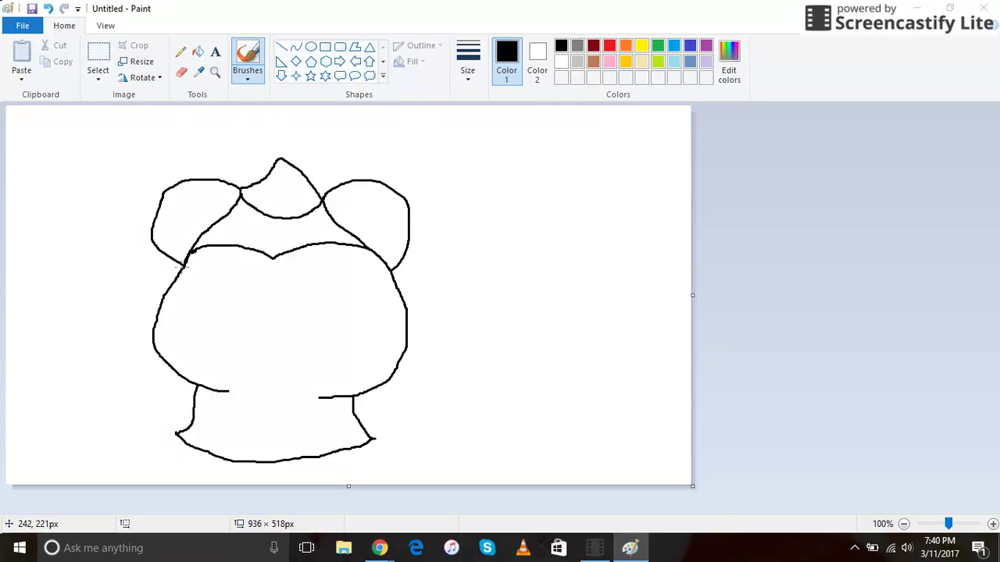
mouse_move(181, 288)
mouse_down()
mouse_move(225, 359)
mouse_move(224, 317)
mouse_move(239, 309)
mouse_move(304, 310)
mouse_move(316, 362)
mouse_move(336, 308)
mouse_move(377, 303)
mouse_up()
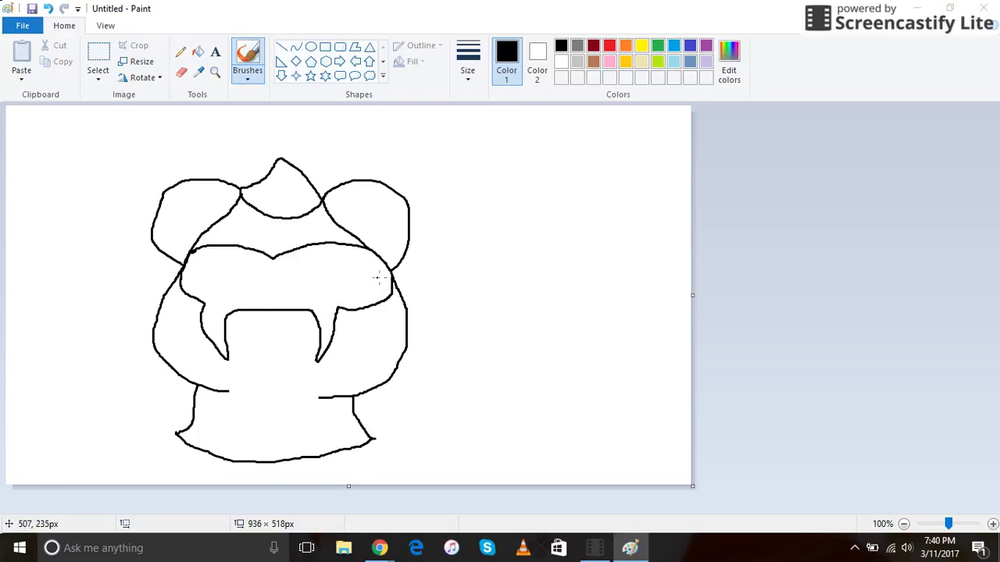
click(311, 47)
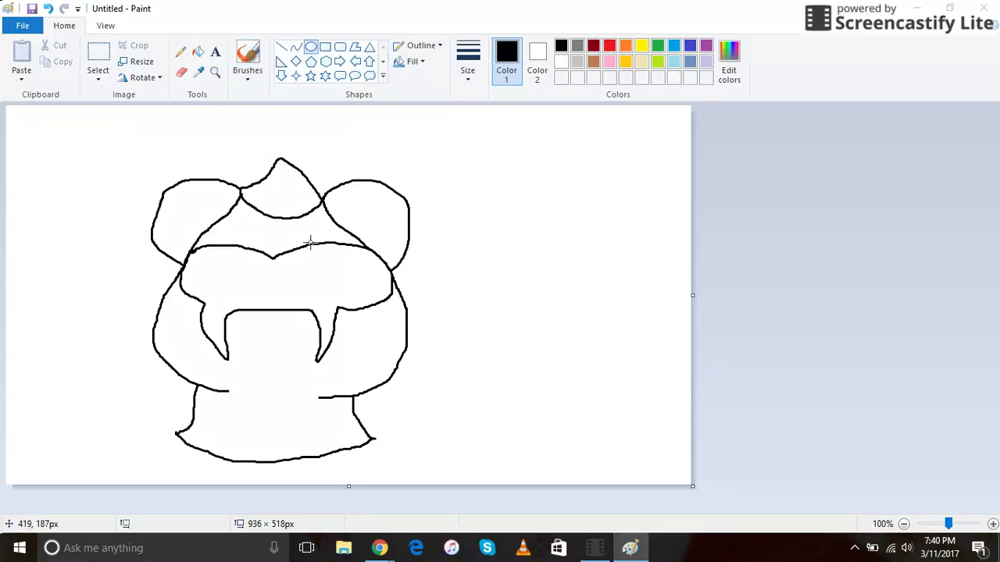
drag(249, 313, 294, 348)
- Draw a smiling mouth curve about 185 × 28 px below the nose and join it to the nose with a straight vertical line
click(296, 47)
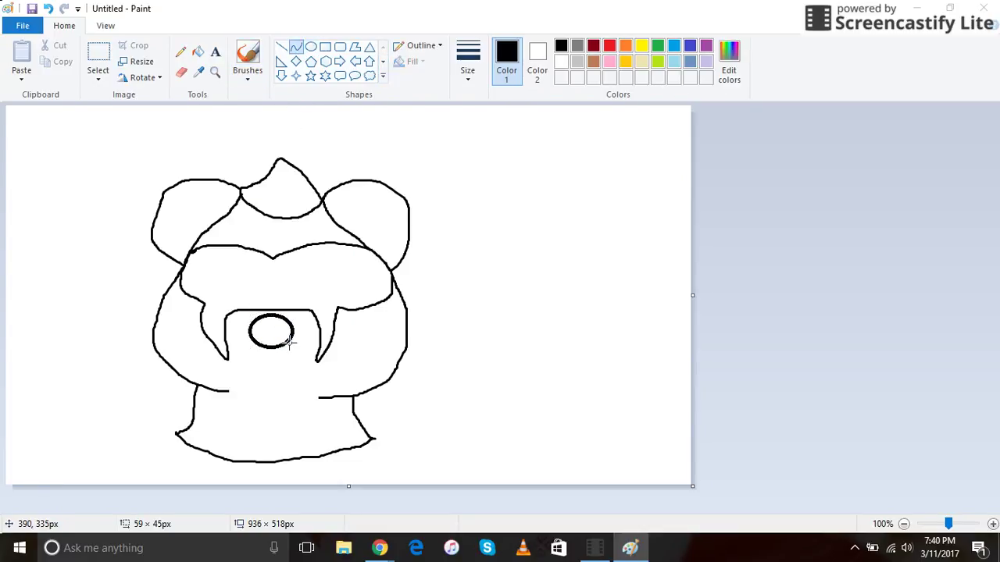
drag(208, 368, 344, 370)
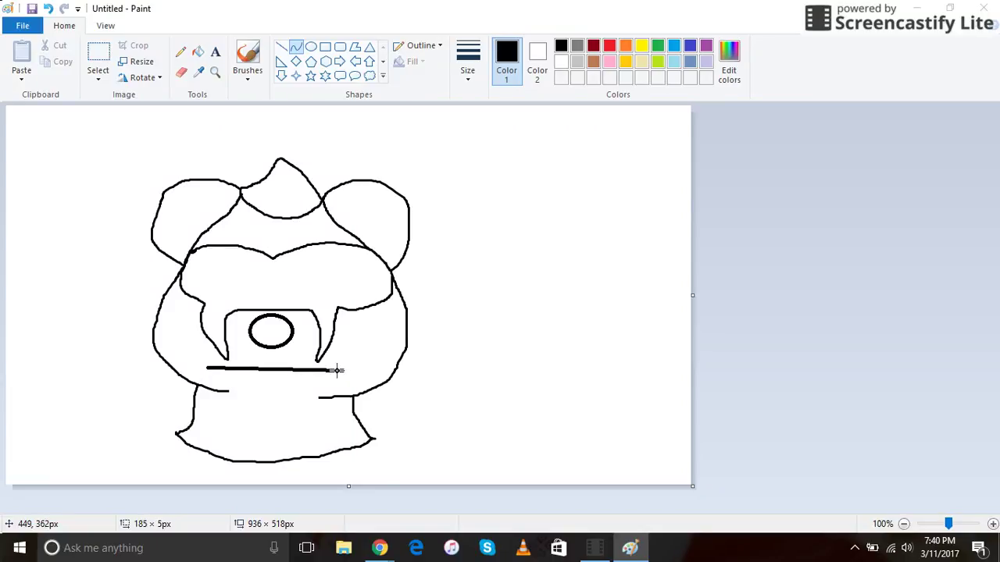
drag(266, 362, 265, 387)
click(281, 46)
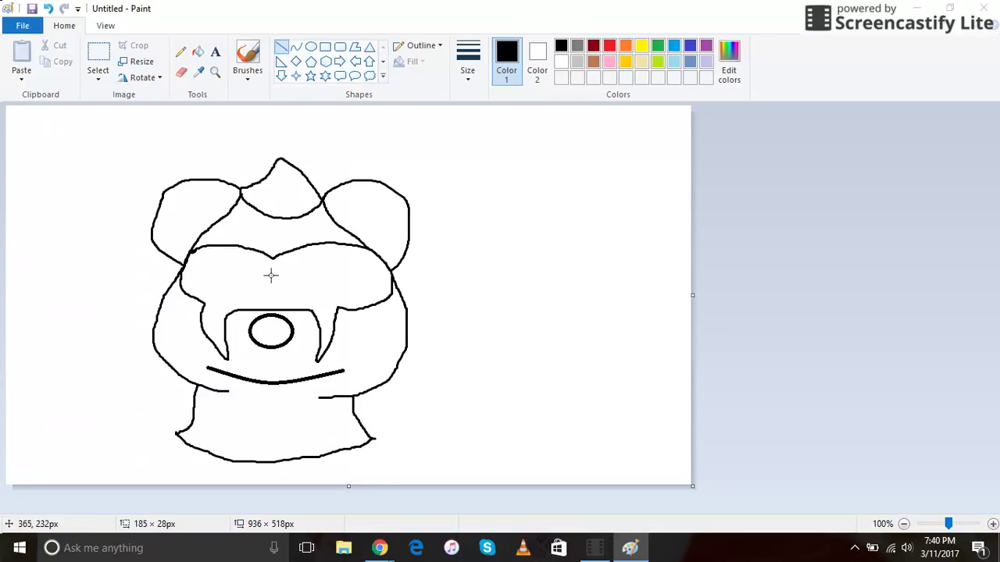
drag(270, 348, 269, 385)
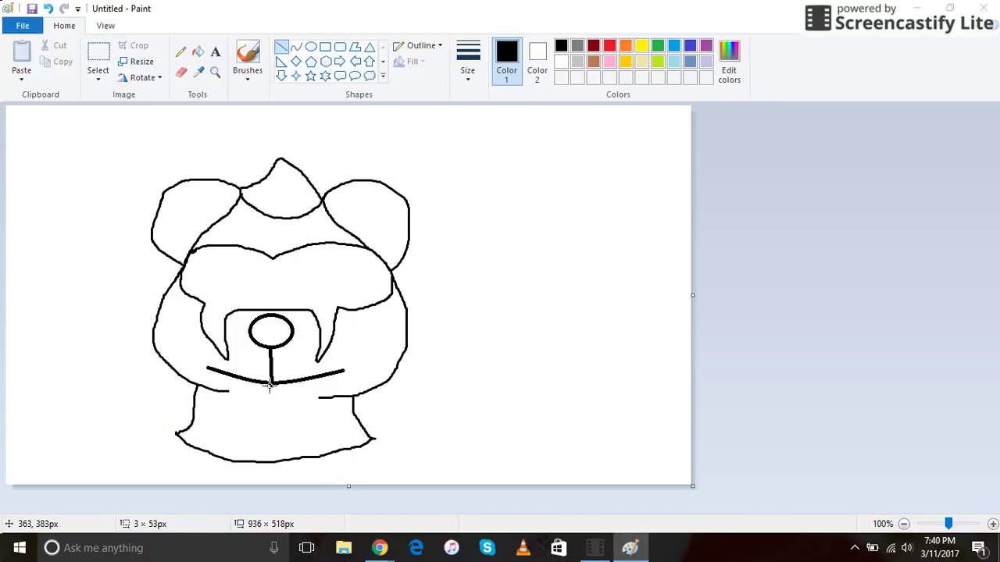
click(279, 398)
- Draw a small pointed fang under the mouth line on each side, removing the misplaced short line beside the left fang
mouse_move(225, 375)
mouse_down()
mouse_move(238, 389)
mouse_move(243, 379)
mouse_move(283, 389)
mouse_move(244, 379)
mouse_move(244, 391)
mouse_move(234, 381)
mouse_move(257, 392)
mouse_move(244, 395)
mouse_up()
click(244, 399)
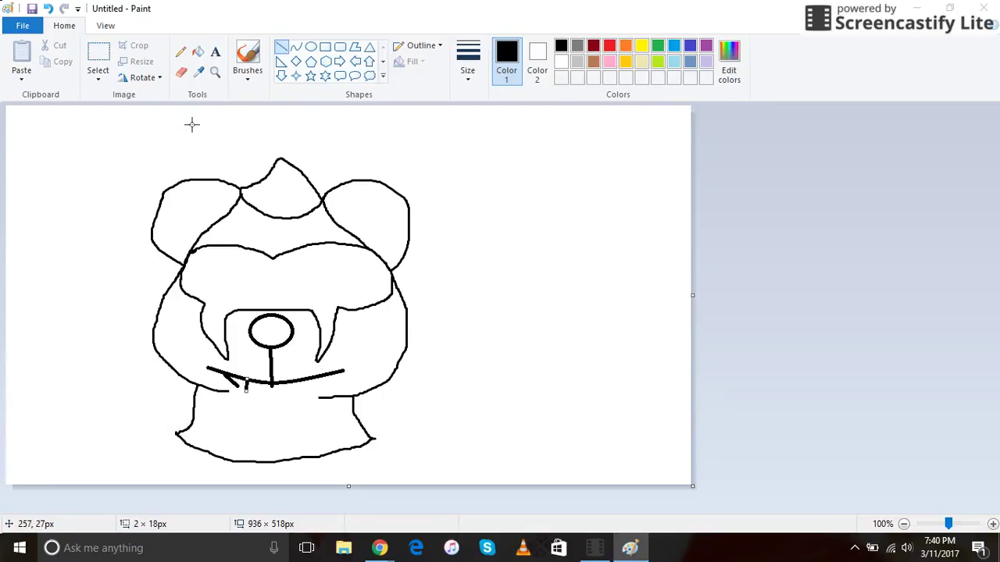
click(182, 72)
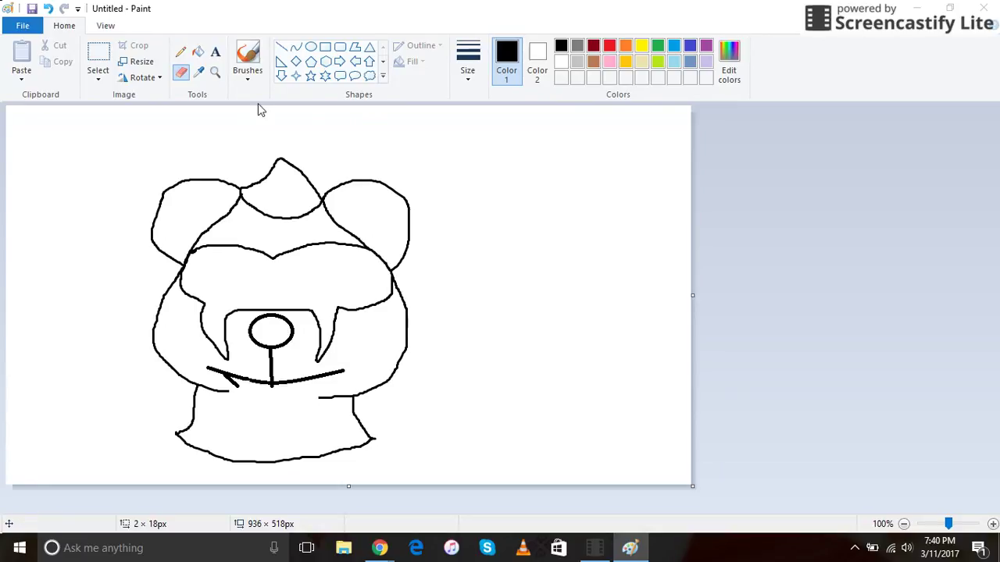
click(248, 56)
drag(240, 382, 237, 388)
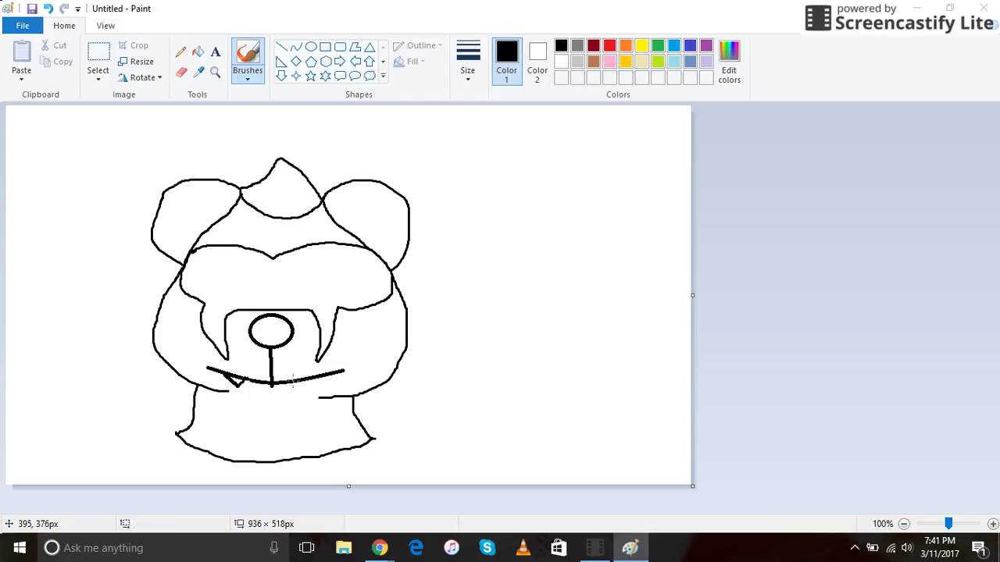
drag(296, 382, 302, 390)
- Brush two small eyebrow shapes above the face marking, and inner ear outlines with zigzag fur in both ears
drag(214, 239, 232, 237)
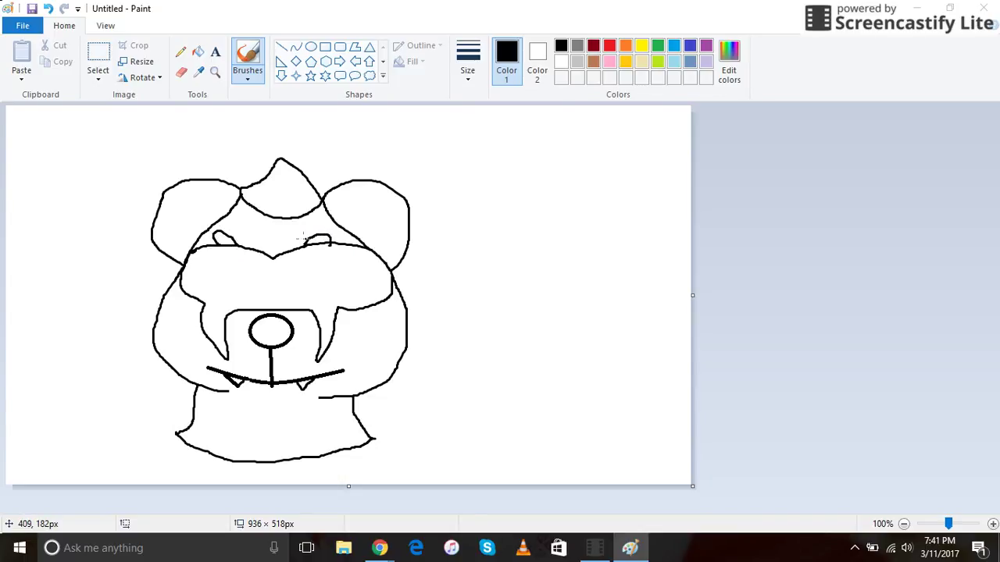
mouse_move(189, 251)
mouse_down()
mouse_move(167, 242)
mouse_move(174, 202)
mouse_move(200, 187)
mouse_move(226, 200)
mouse_up()
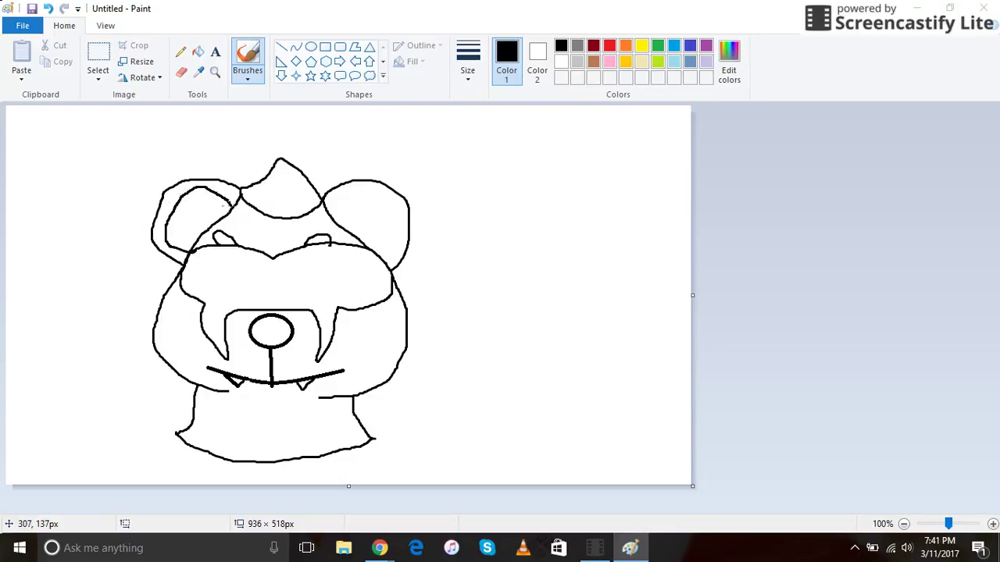
mouse_move(326, 208)
mouse_down()
mouse_move(372, 198)
mouse_move(388, 206)
mouse_move(391, 247)
mouse_up()
key(ctrl+z)
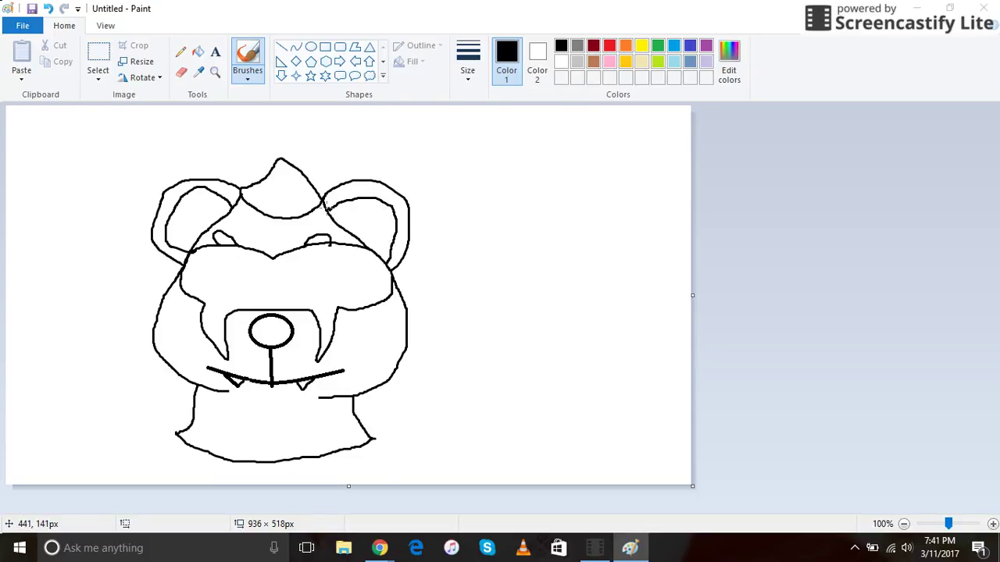
drag(359, 226, 368, 238)
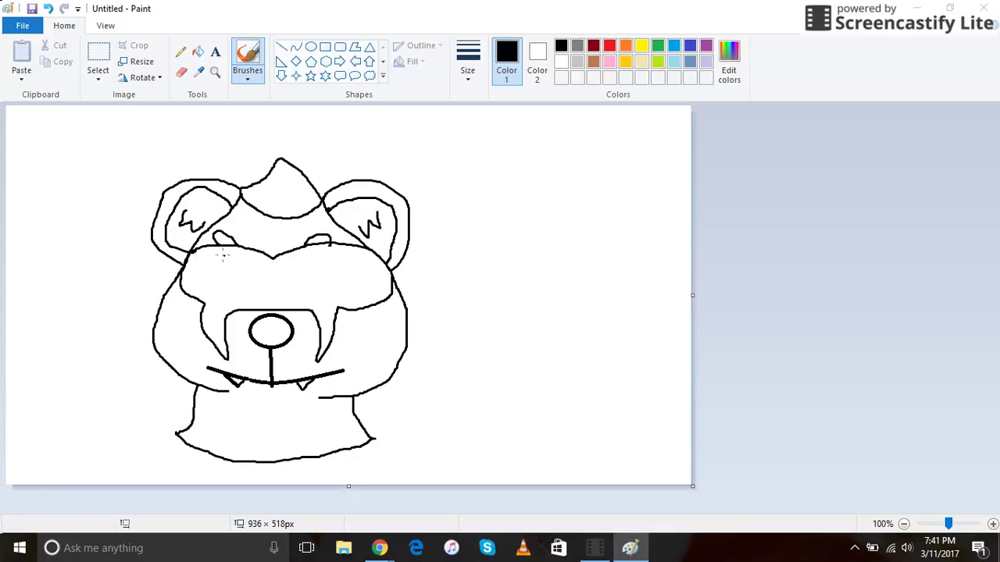
- Draw two horizontal oval eyes, each about 74 × 40 px, side by side inside the face marking
click(311, 47)
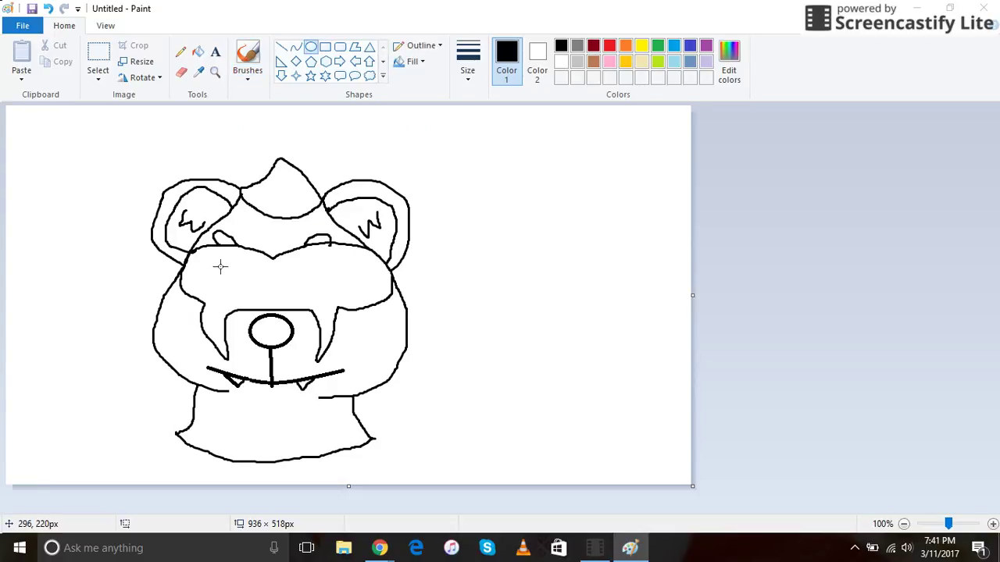
drag(198, 262, 252, 289)
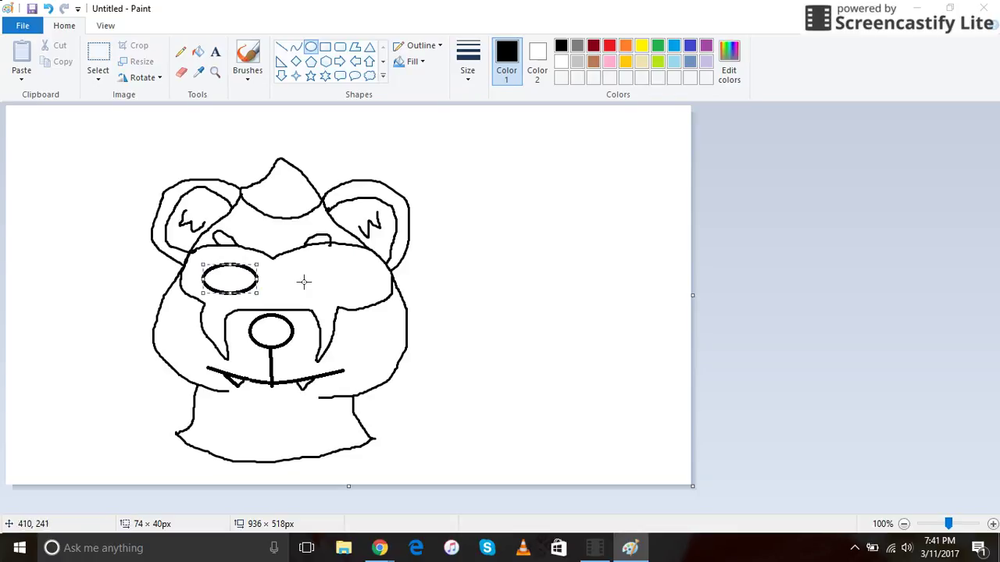
click(281, 283)
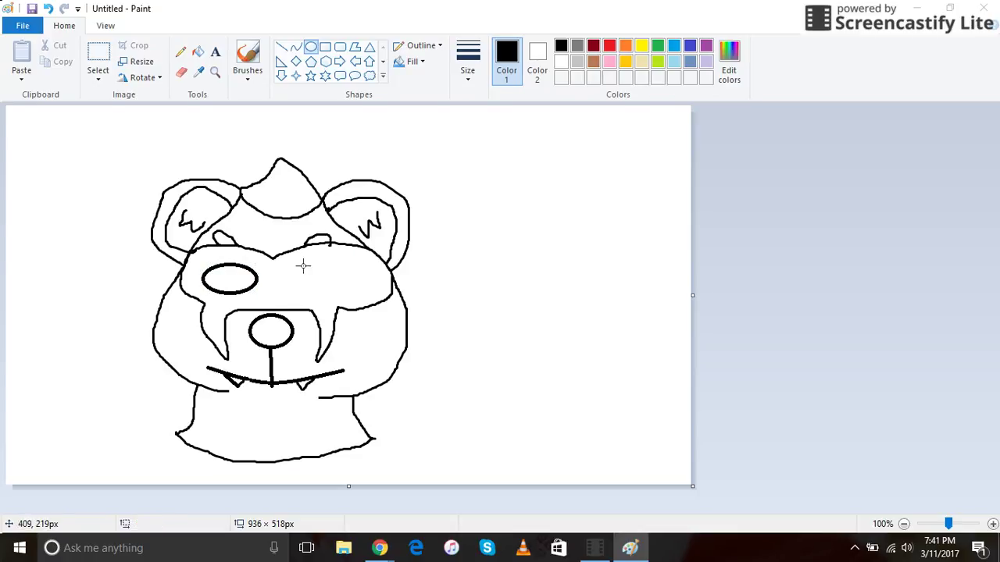
drag(293, 262, 344, 293)
click(334, 301)
- Draw a narrow upright oval pupil in each eye, with a small highlight circle at the upper edge of the right pupil
mouse_move(303, 268)
mouse_down()
mouse_move(327, 287)
mouse_move(323, 297)
mouse_move(325, 268)
mouse_move(330, 275)
mouse_up()
click(323, 308)
click(326, 295)
drag(225, 268, 239, 290)
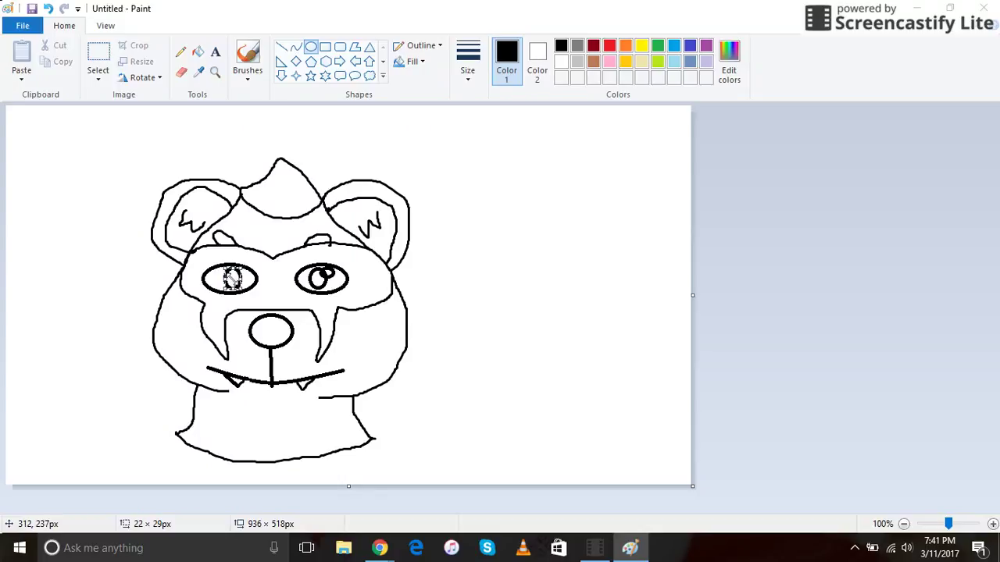
key(ctrl+z)
mouse_move(234, 280)
mouse_down()
mouse_move(248, 294)
mouse_move(221, 268)
mouse_move(246, 299)
mouse_move(233, 285)
mouse_up()
click(248, 292)
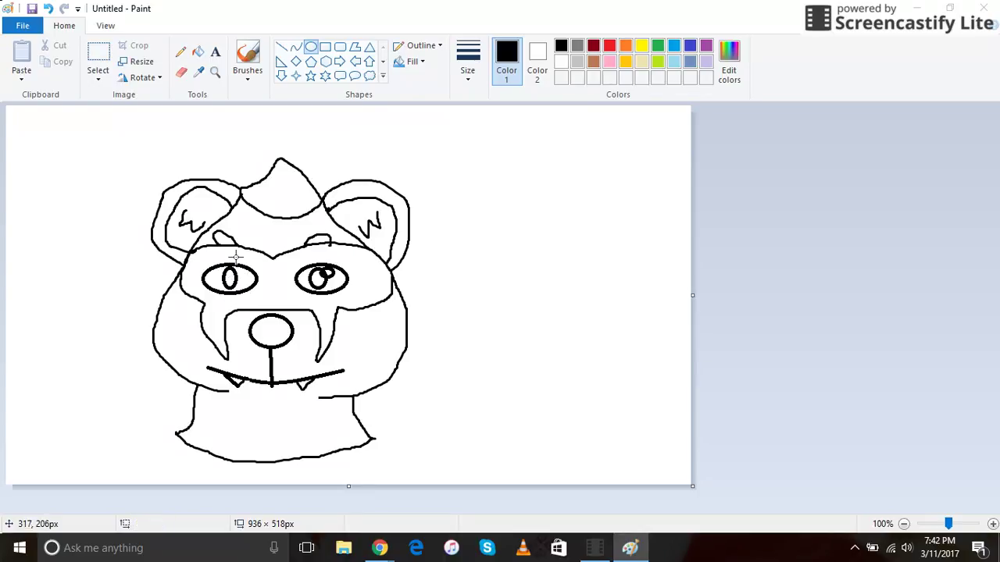
- Brush iris lines around both pupils and shade the area around the right pupil black
click(179, 53)
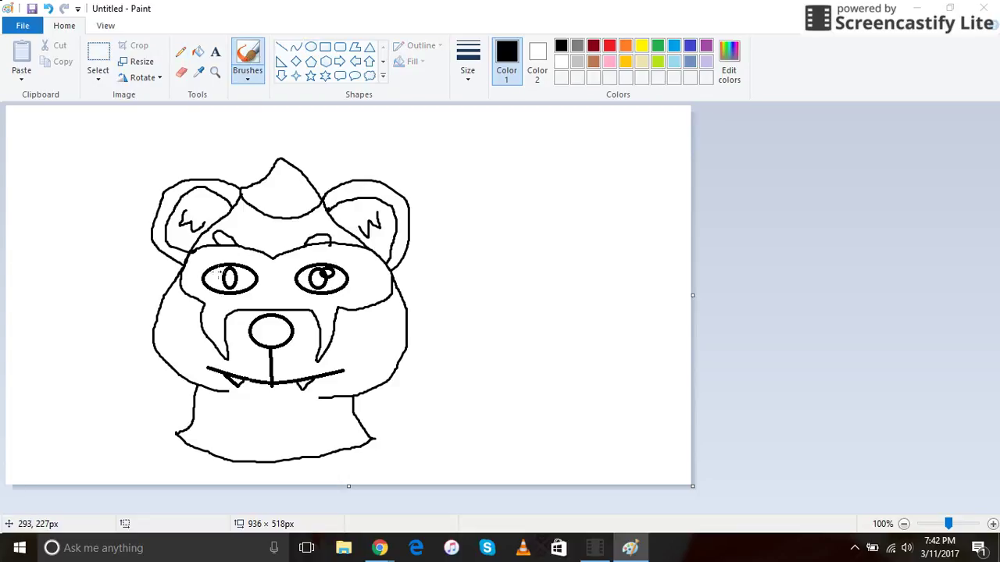
mouse_move(216, 291)
mouse_down()
mouse_move(240, 289)
mouse_move(245, 270)
mouse_up()
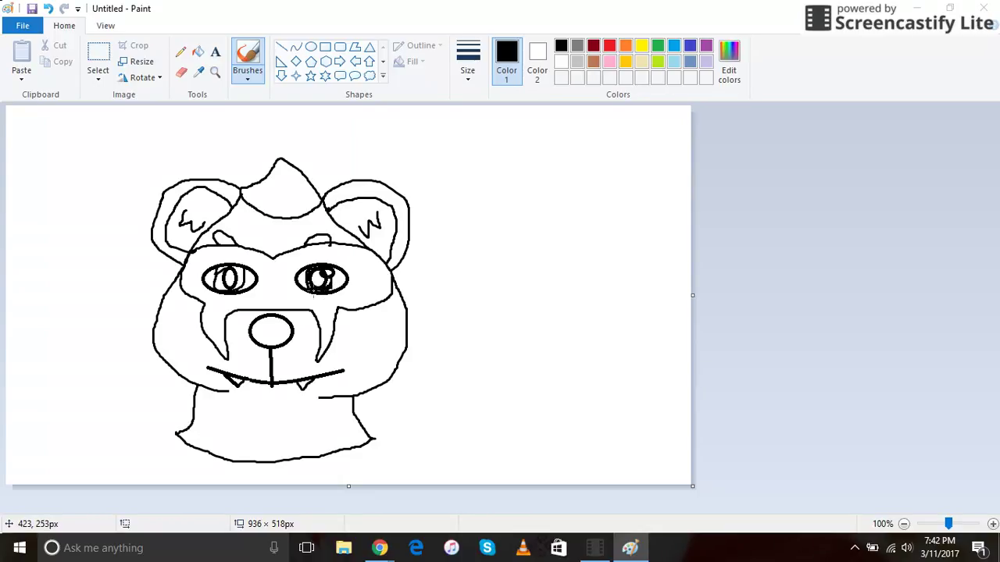
- Fill the pupil and iris areas of both eyes black, including the highlight circle in the right pupil
click(251, 80)
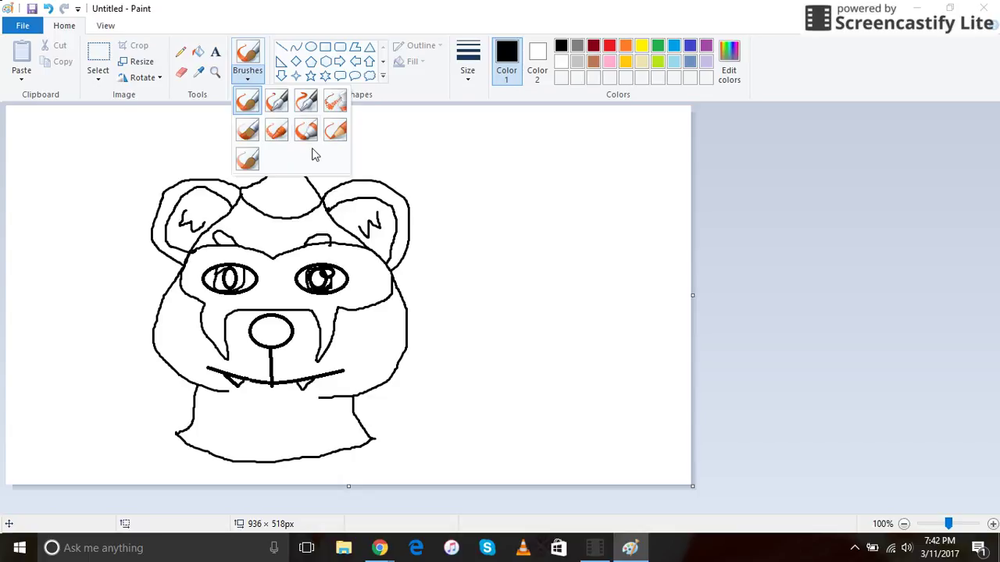
click(305, 106)
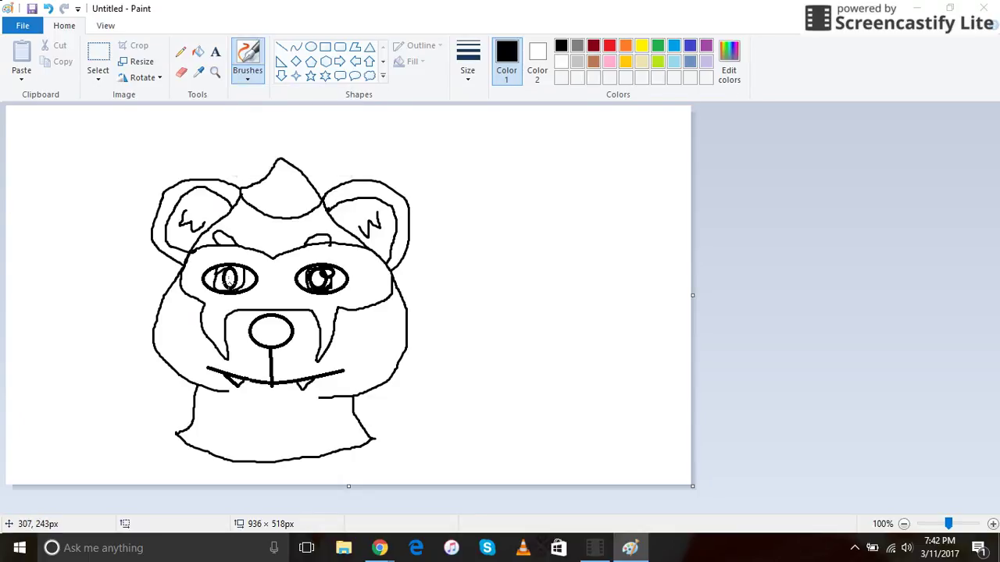
click(198, 50)
click(233, 274)
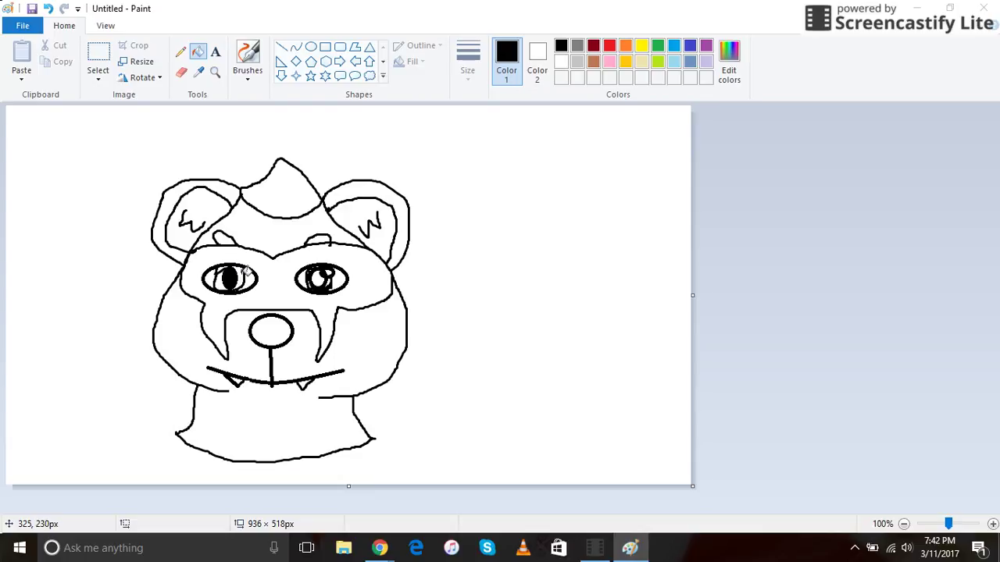
click(217, 275)
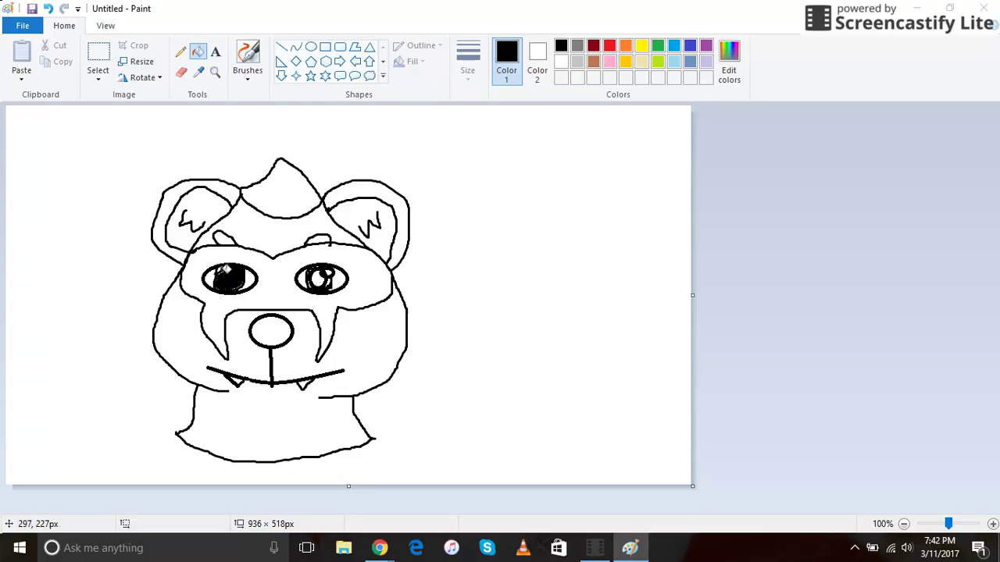
click(314, 277)
click(327, 272)
- Brush black over the remaining white gaps in both irises and erase the stray black below the right eye
click(248, 58)
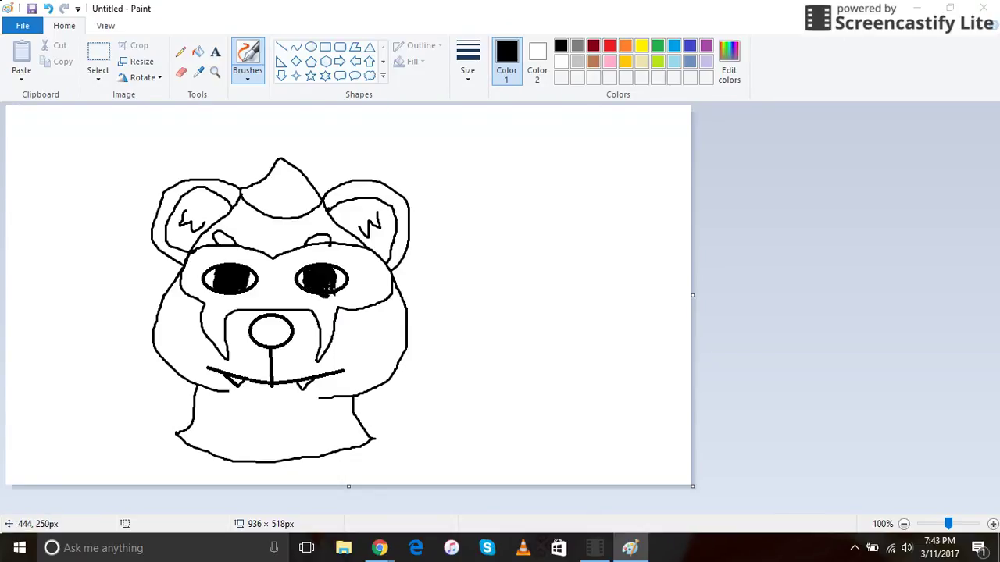
click(180, 72)
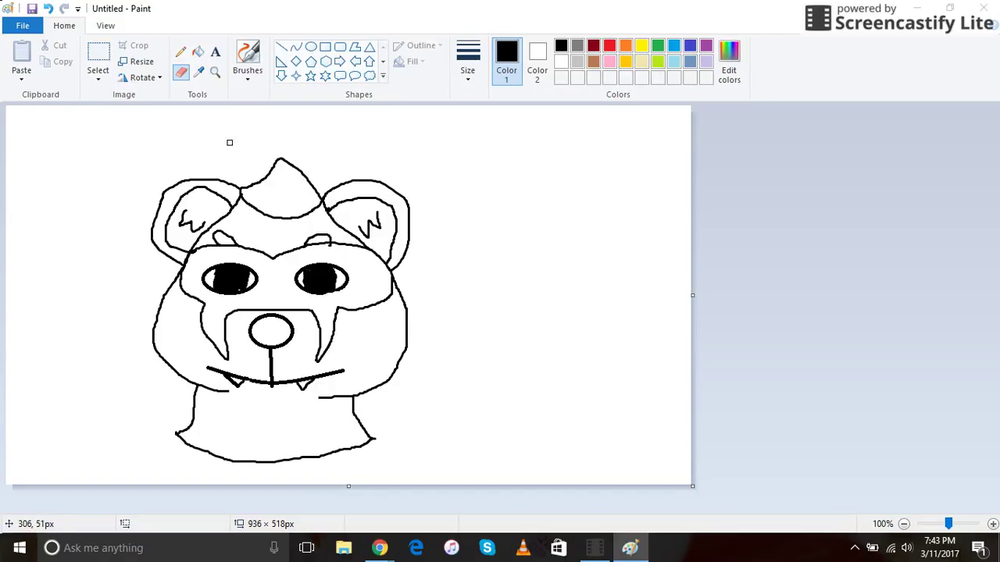
click(247, 58)
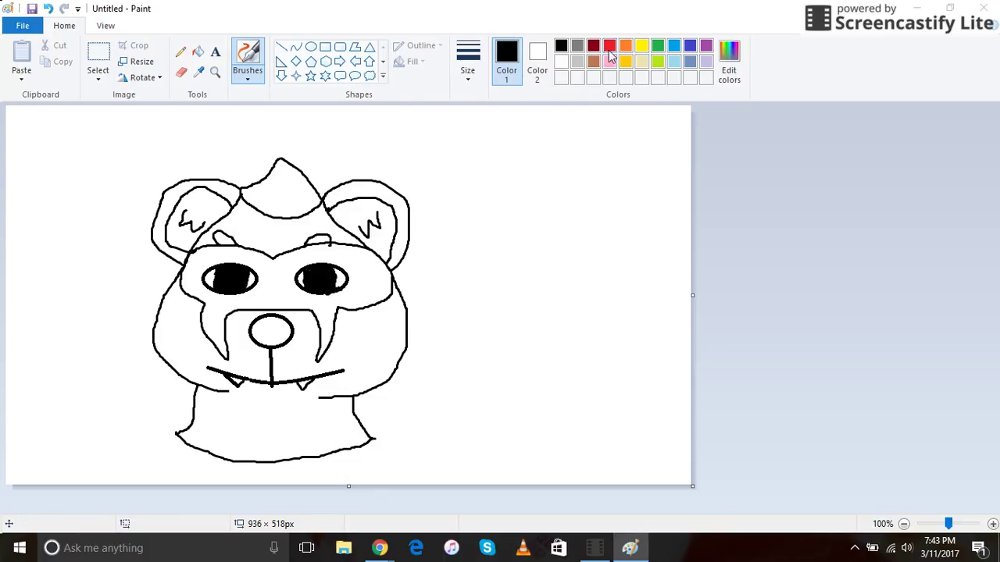
- Draw a white highlight circle about 17 × 15 px in the upper part of each black iris and fill both white
click(559, 62)
click(311, 47)
drag(229, 267, 249, 280)
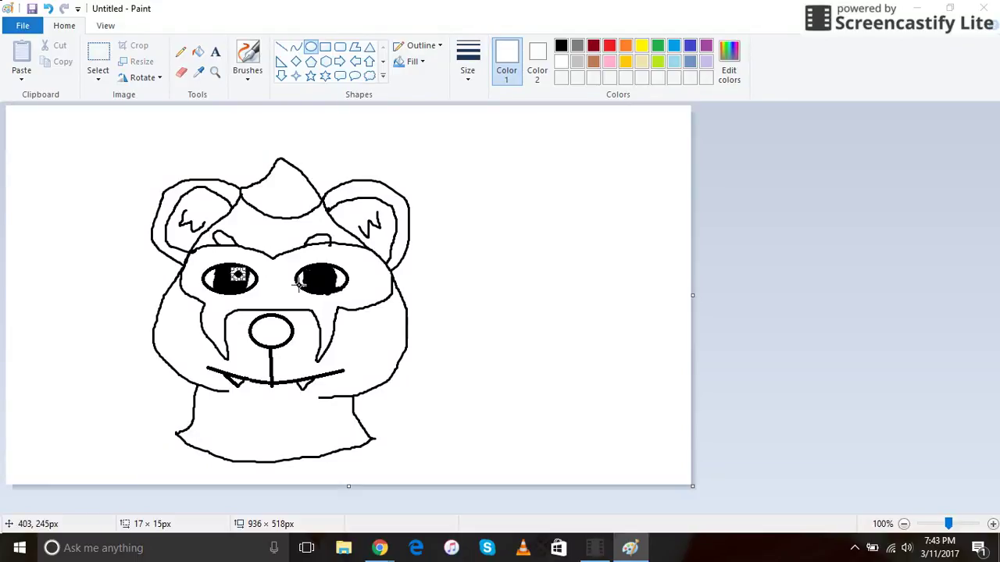
click(252, 293)
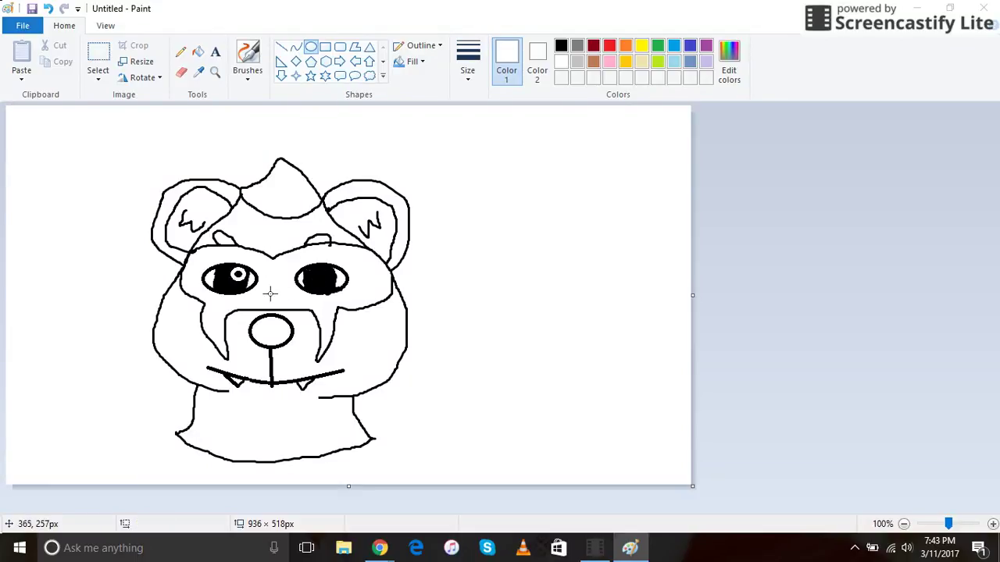
drag(321, 269, 328, 274)
click(346, 286)
click(198, 53)
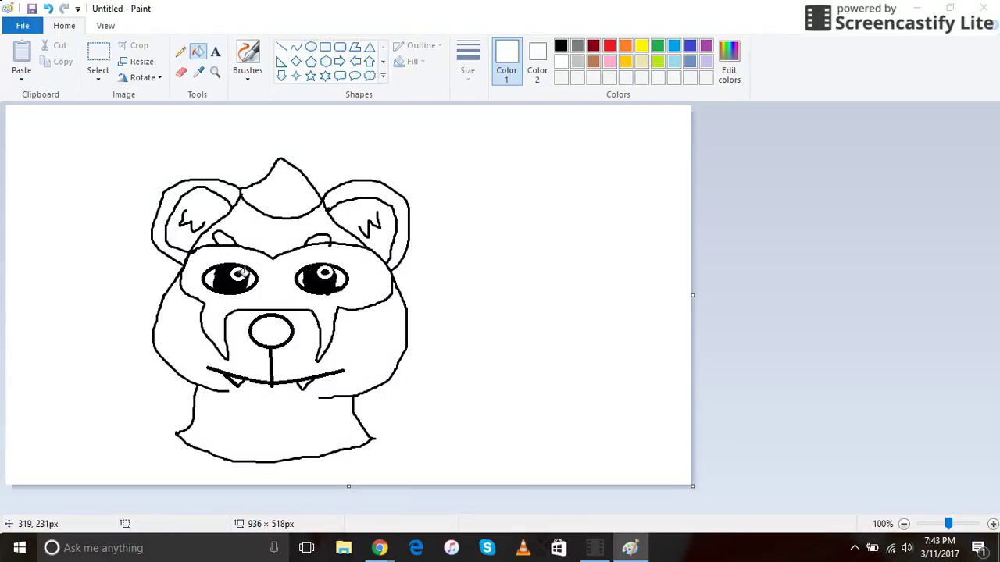
click(326, 272)
- Fill the nose black and brush a black line down each side of the neck, just inside its outline
click(561, 46)
click(264, 333)
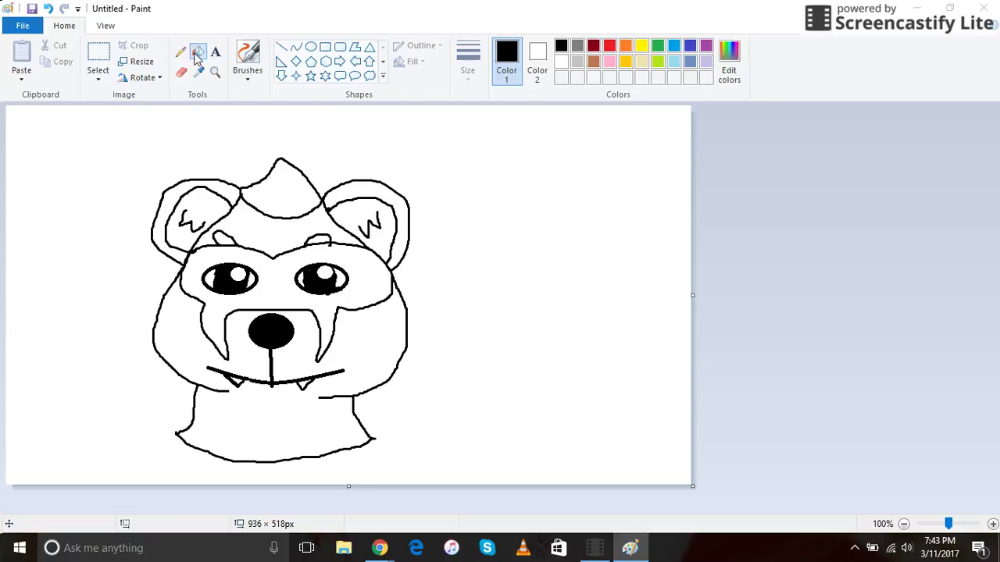
click(251, 53)
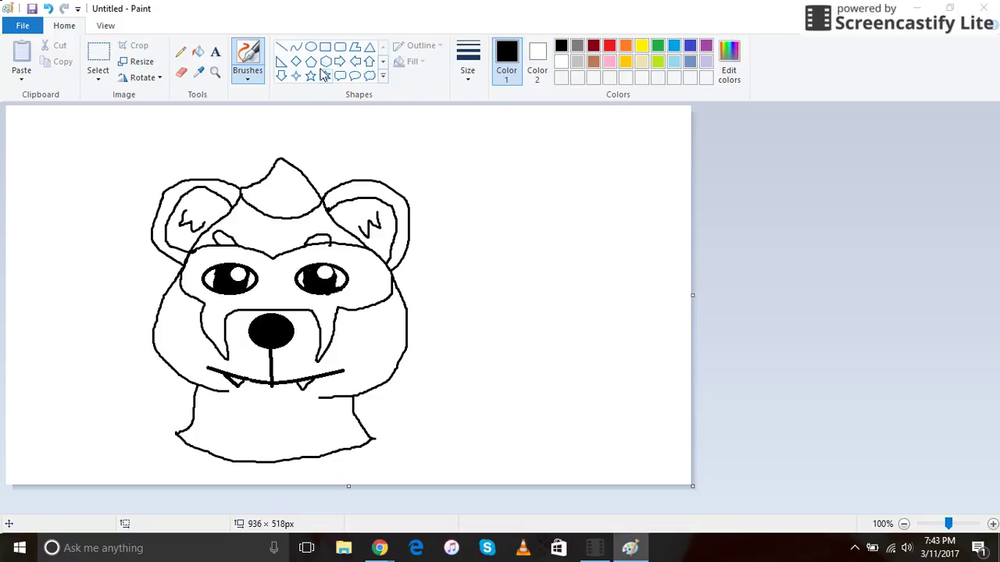
drag(204, 385, 199, 443)
key(ctrl+z)
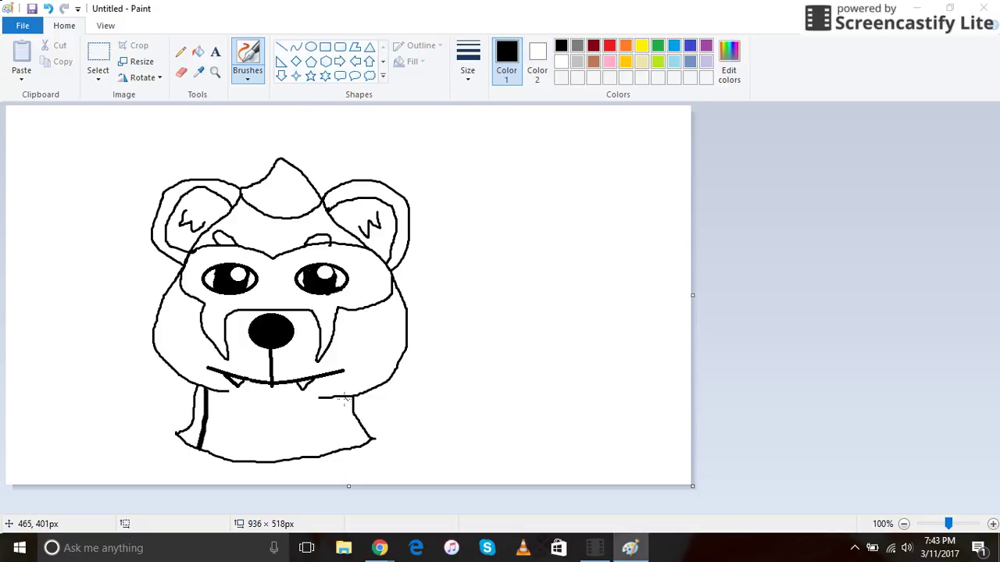
drag(337, 398, 338, 421)
- Fill the face marking around the eyes with red
click(199, 52)
click(609, 45)
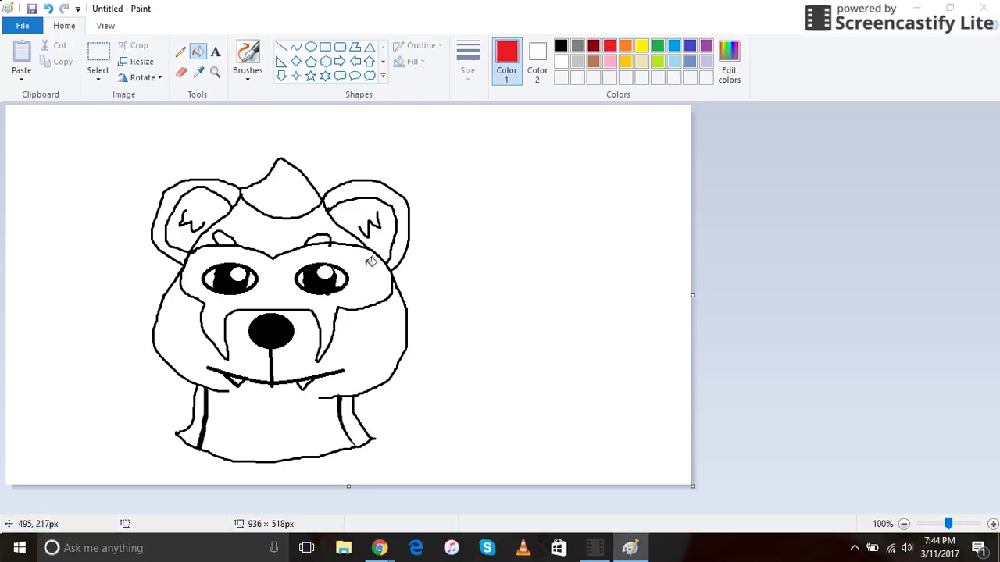
click(300, 272)
- Fill both eyebrows and the hair tuft with the basic dark brown of Red 64, Green 0, Blue 0
click(725, 69)
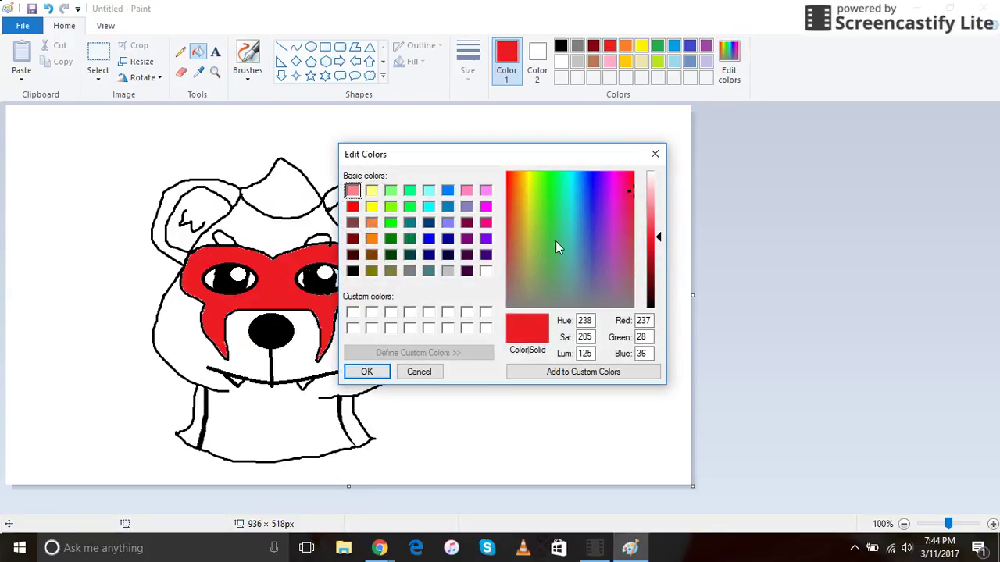
click(353, 255)
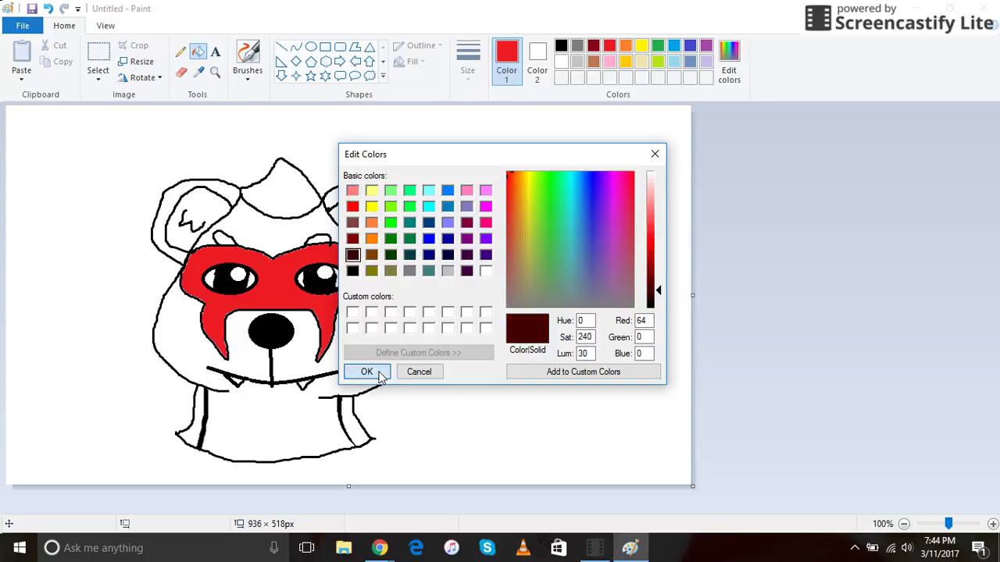
click(367, 372)
click(225, 240)
click(320, 237)
click(283, 191)
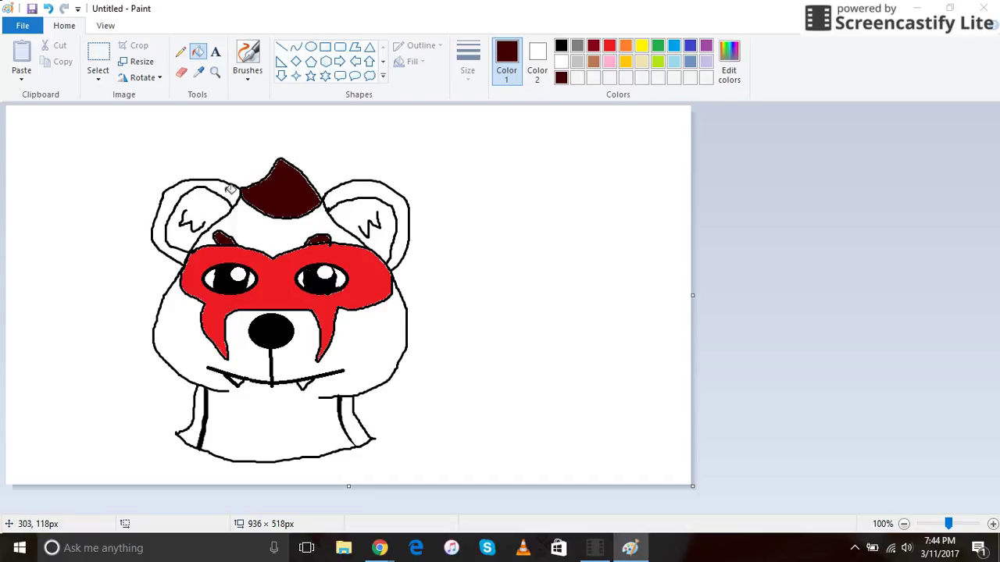
- Fill the outer rims of both ears and the narrow strips on both sides of the neck with dark brown
click(232, 189)
click(347, 194)
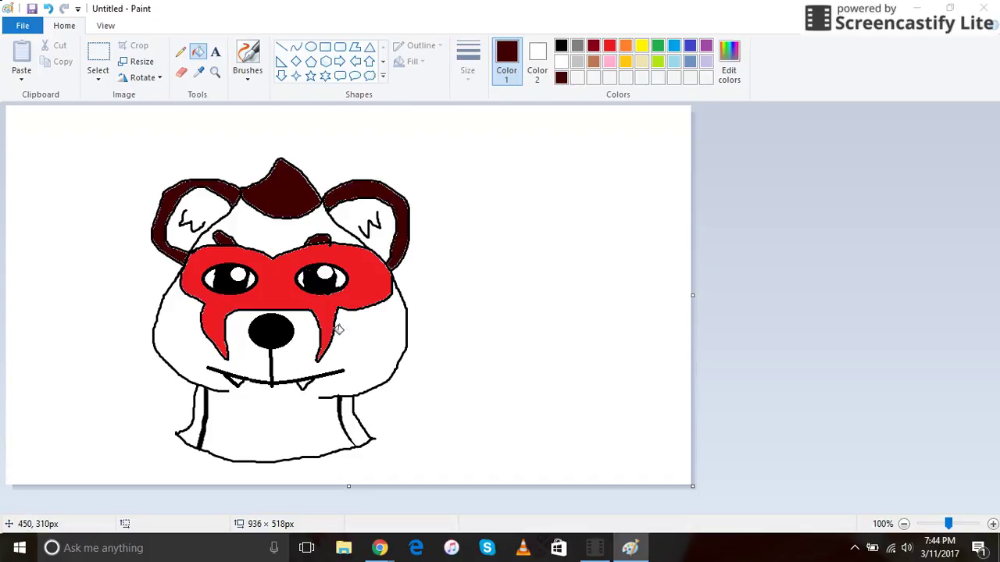
click(203, 403)
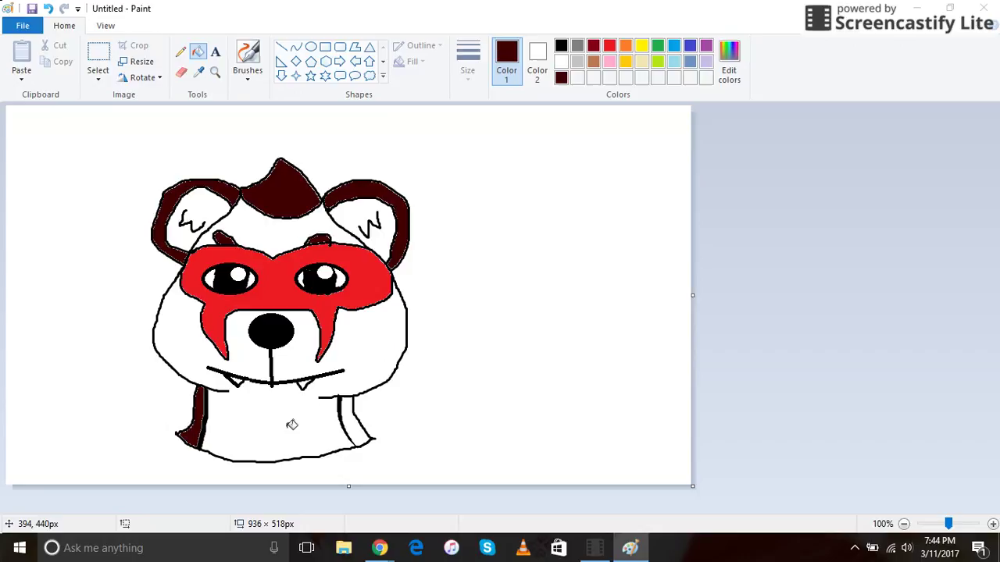
click(351, 415)
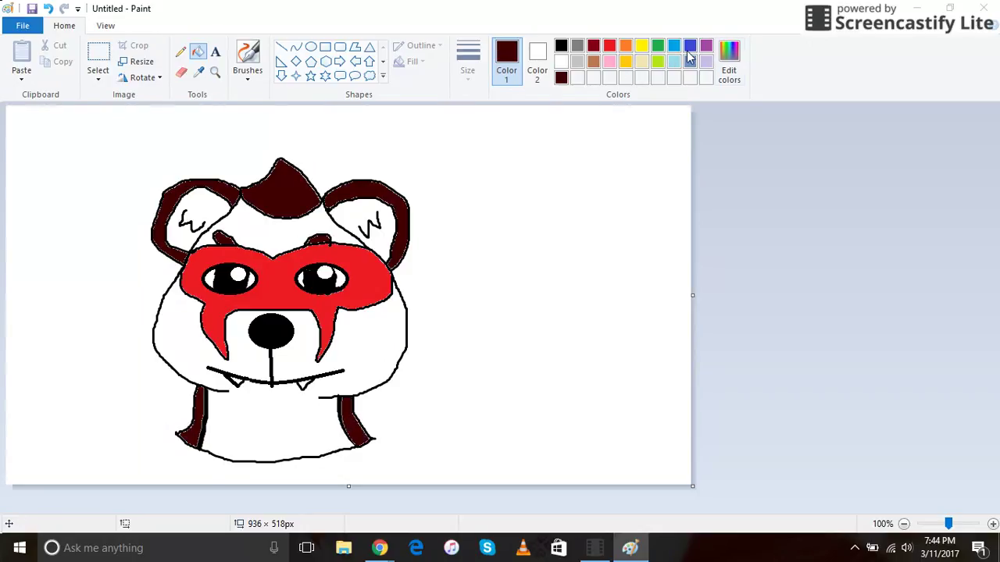
- Fill the face, neck, forehead and inner ears with the basic brown of Red 128, Green 64, Blue 0
click(729, 60)
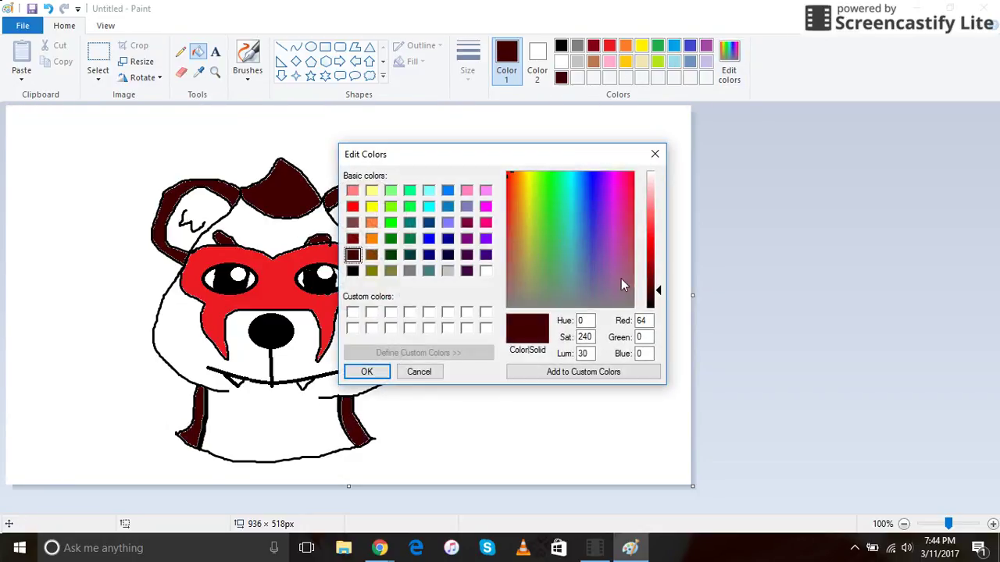
click(371, 255)
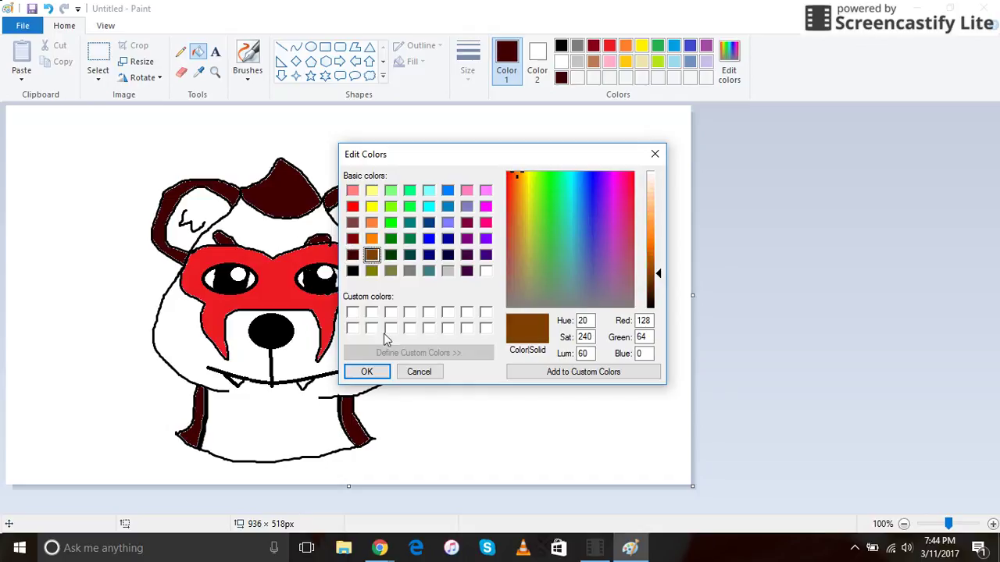
click(367, 372)
click(205, 351)
click(259, 237)
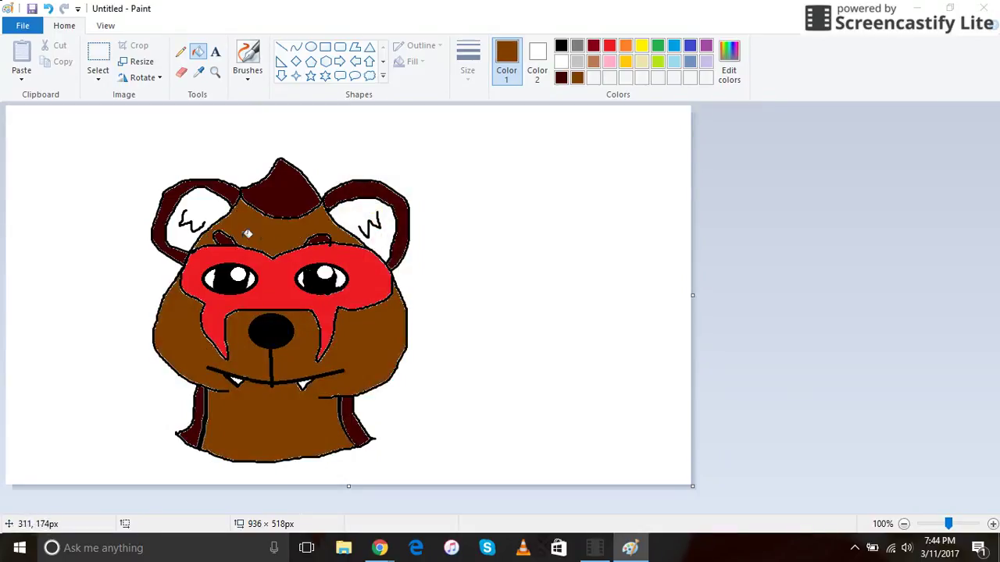
click(211, 208)
click(356, 211)
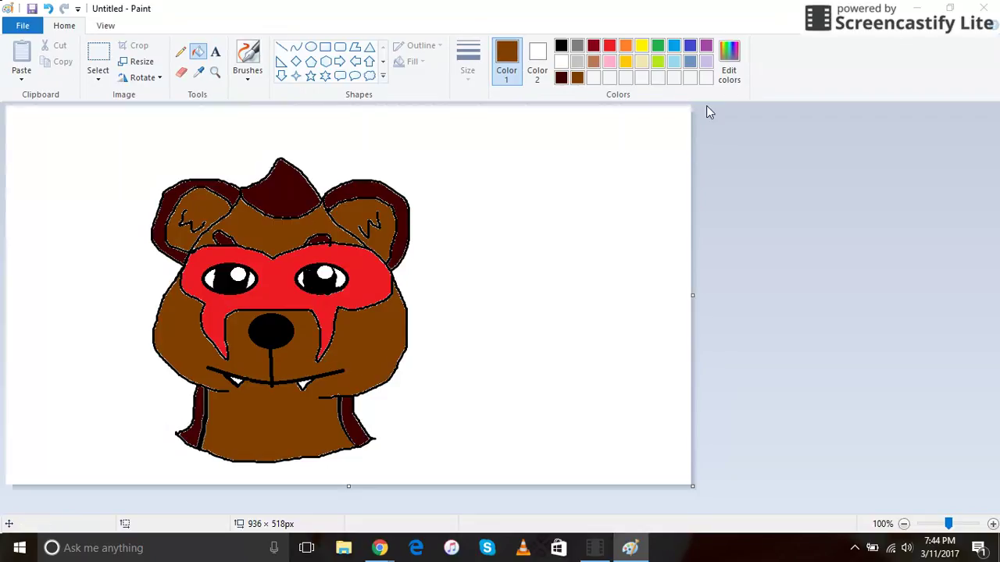
- Fill the background purple and the white areas beside the black irises in both eyes green
click(705, 45)
click(575, 230)
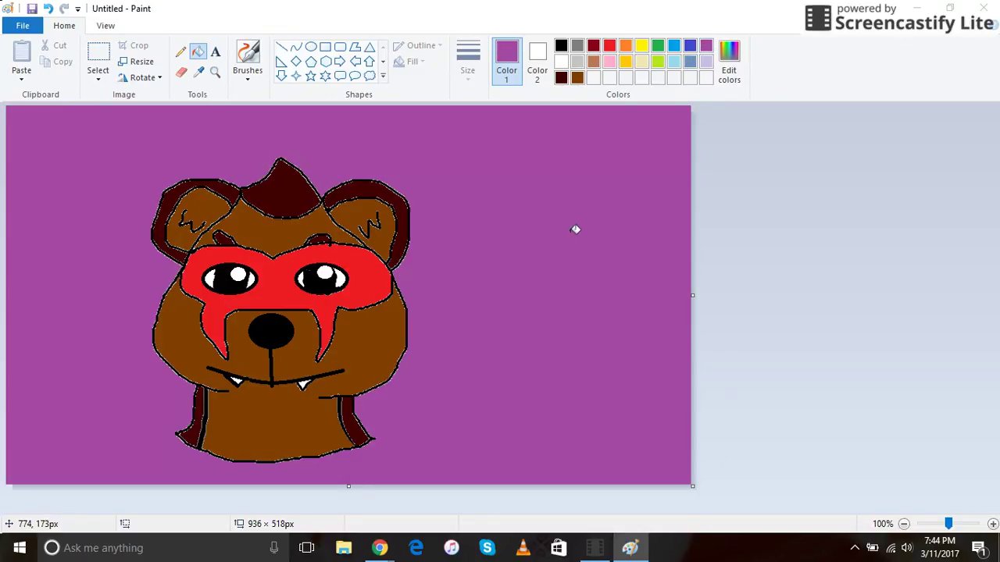
click(658, 46)
click(210, 279)
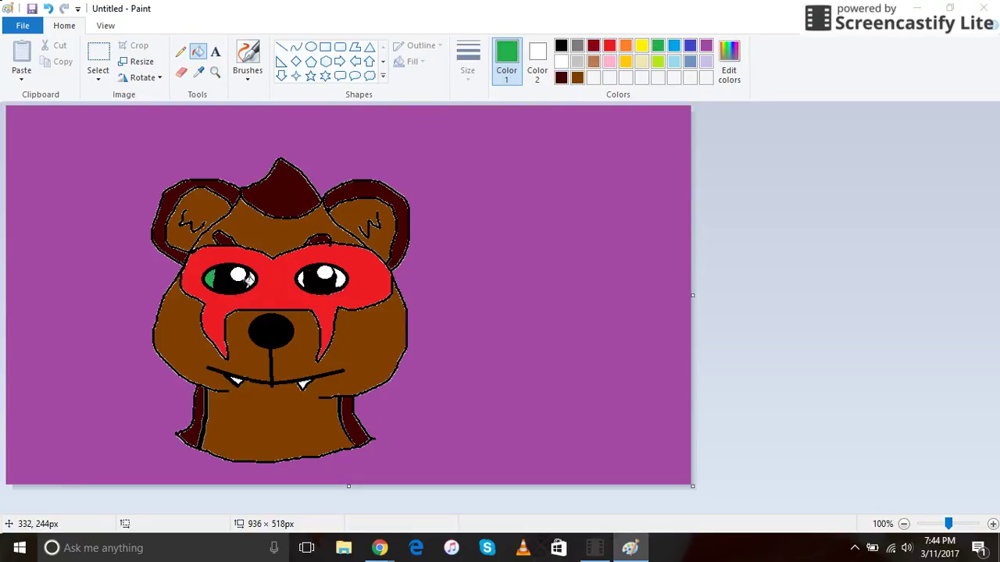
click(254, 278)
click(340, 279)
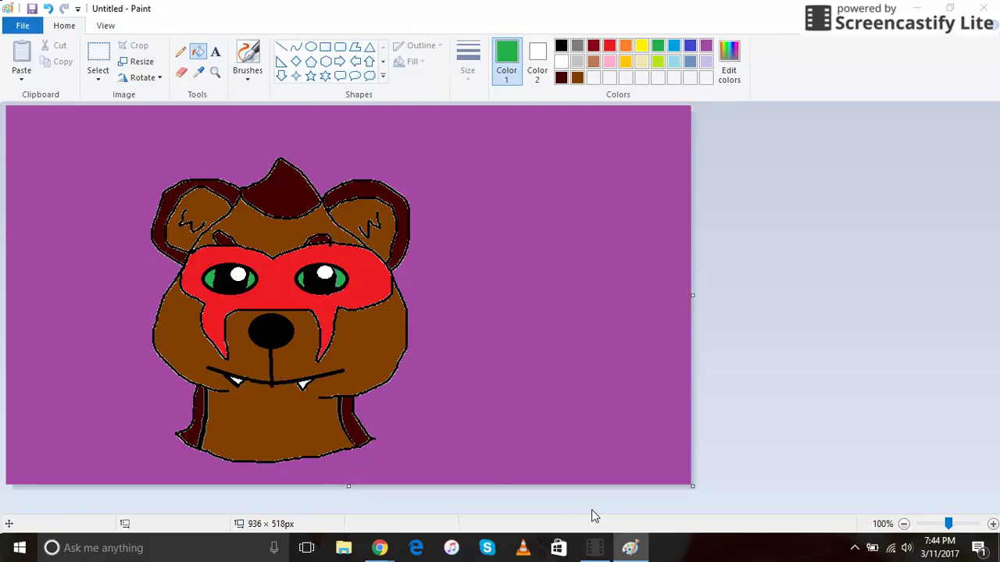